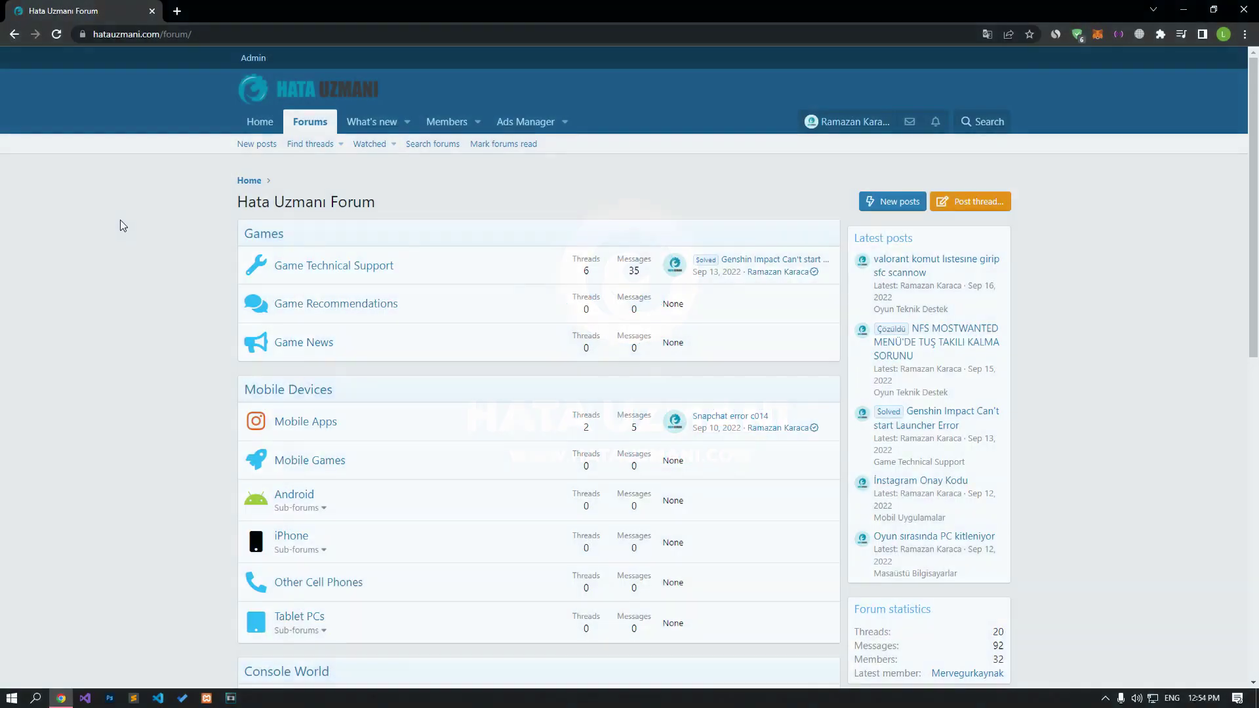
{"action": "scroll", "coordinate": [120, 219], "scroll_direction": "down", "scroll_amount": 5}
{"action": "scroll", "coordinate": [120, 220], "scroll_direction": "down", "scroll_amount": 5}
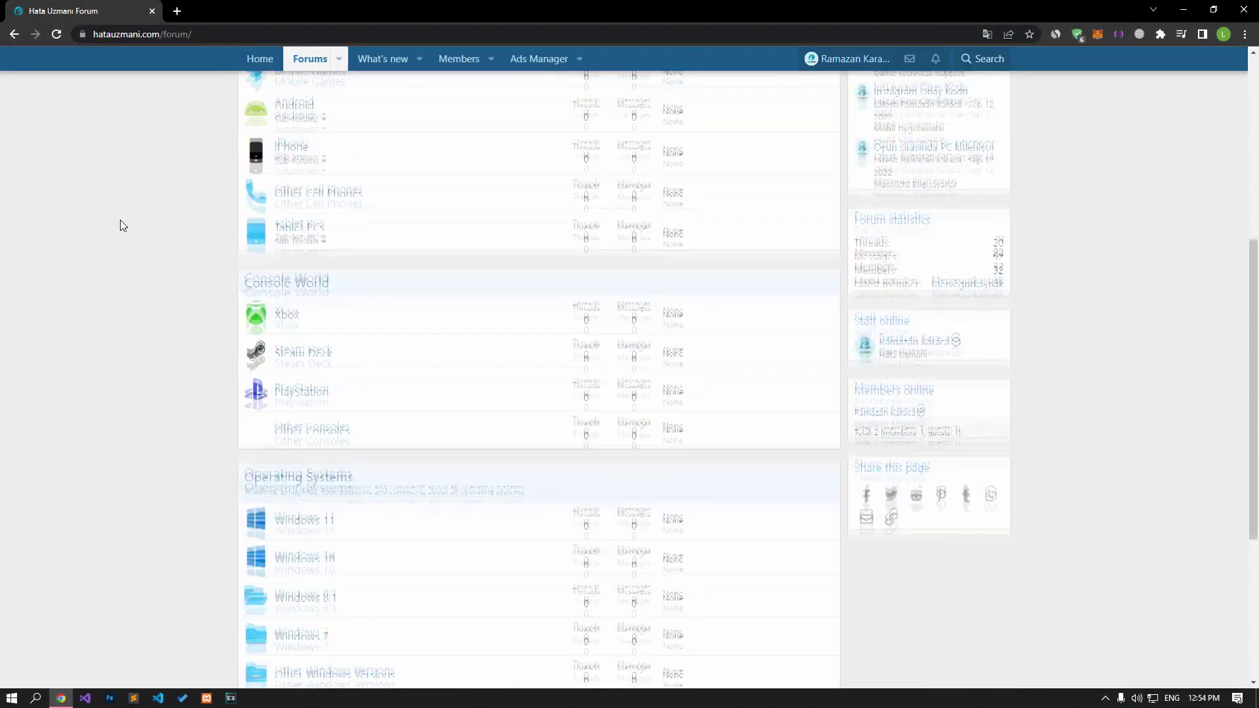
{"action": "scroll", "coordinate": [120, 219], "scroll_direction": "down", "scroll_amount": 5}
{"action": "scroll", "coordinate": [121, 219], "scroll_direction": "down", "scroll_amount": 3}
{"action": "scroll", "coordinate": [118, 221], "scroll_direction": "up", "scroll_amount": 5}
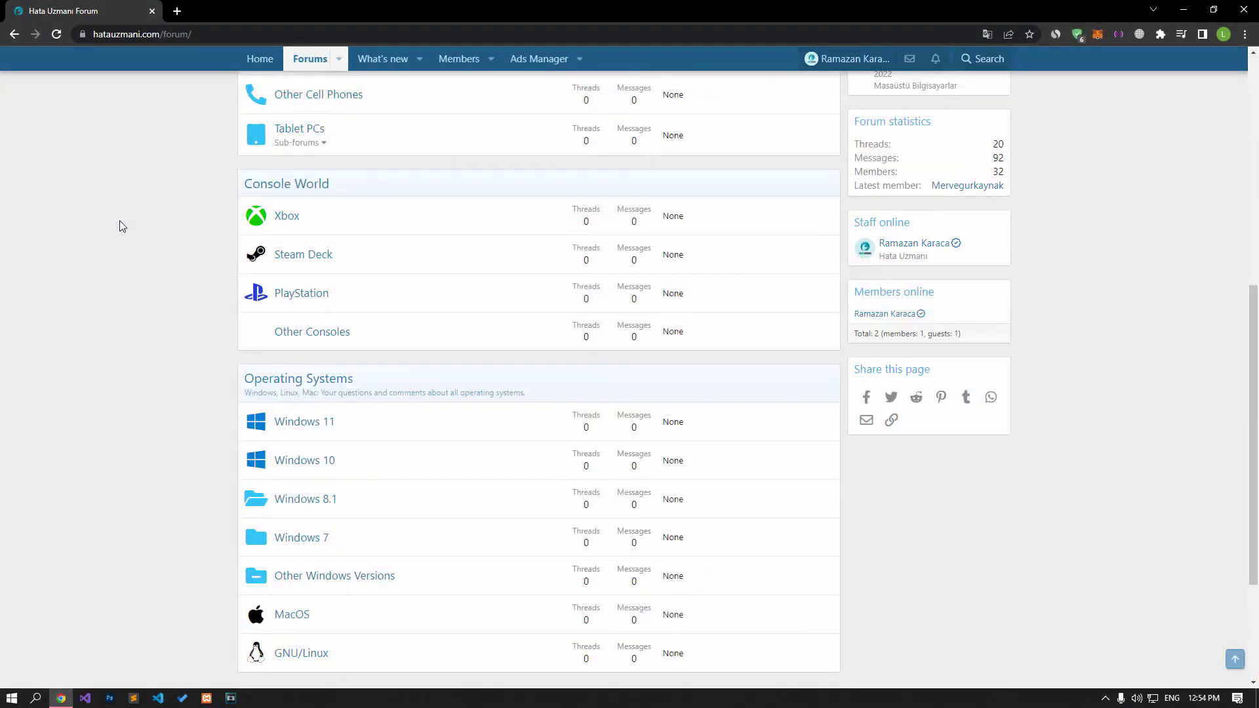
{"action": "scroll", "coordinate": [119, 220], "scroll_direction": "up", "scroll_amount": 5}
{"action": "scroll", "coordinate": [119, 221], "scroll_direction": "up", "scroll_amount": 5}
{"action": "scroll", "coordinate": [120, 221], "scroll_direction": "up", "scroll_amount": 2}
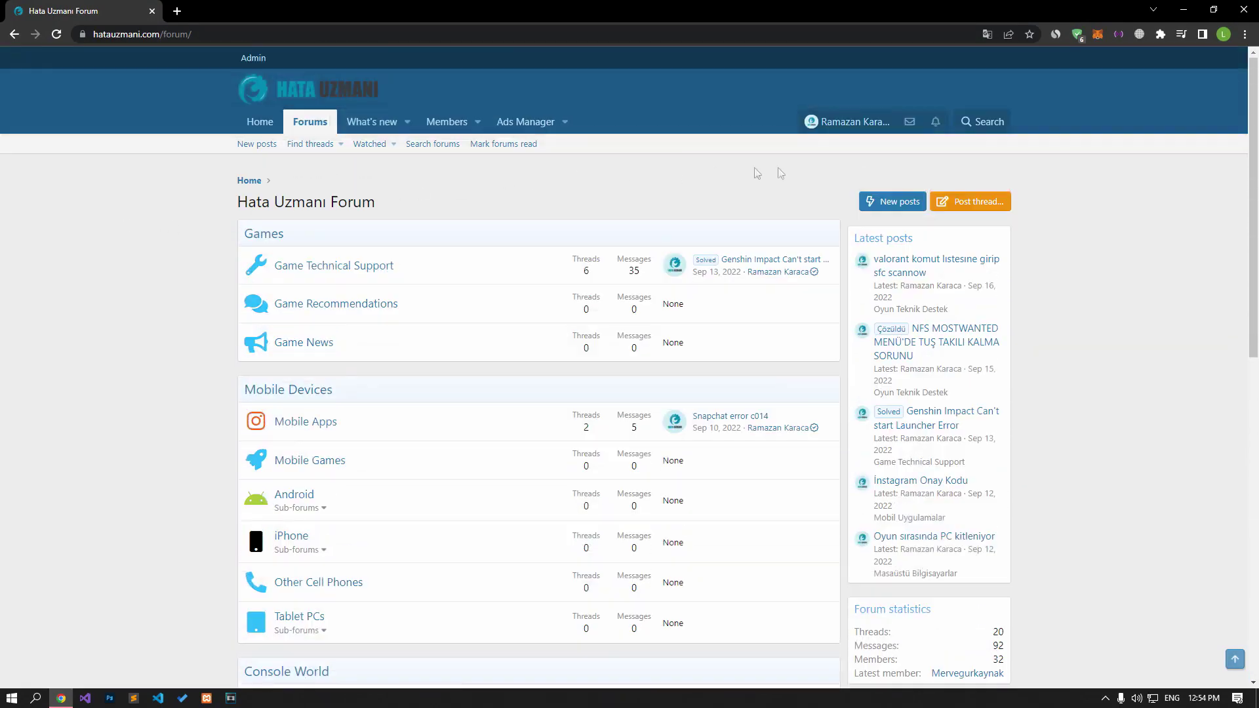
Bring up the Post thread section picker on the Hata Uzmanı forum.
{"action": "left_click", "coordinate": [1001, 205]}
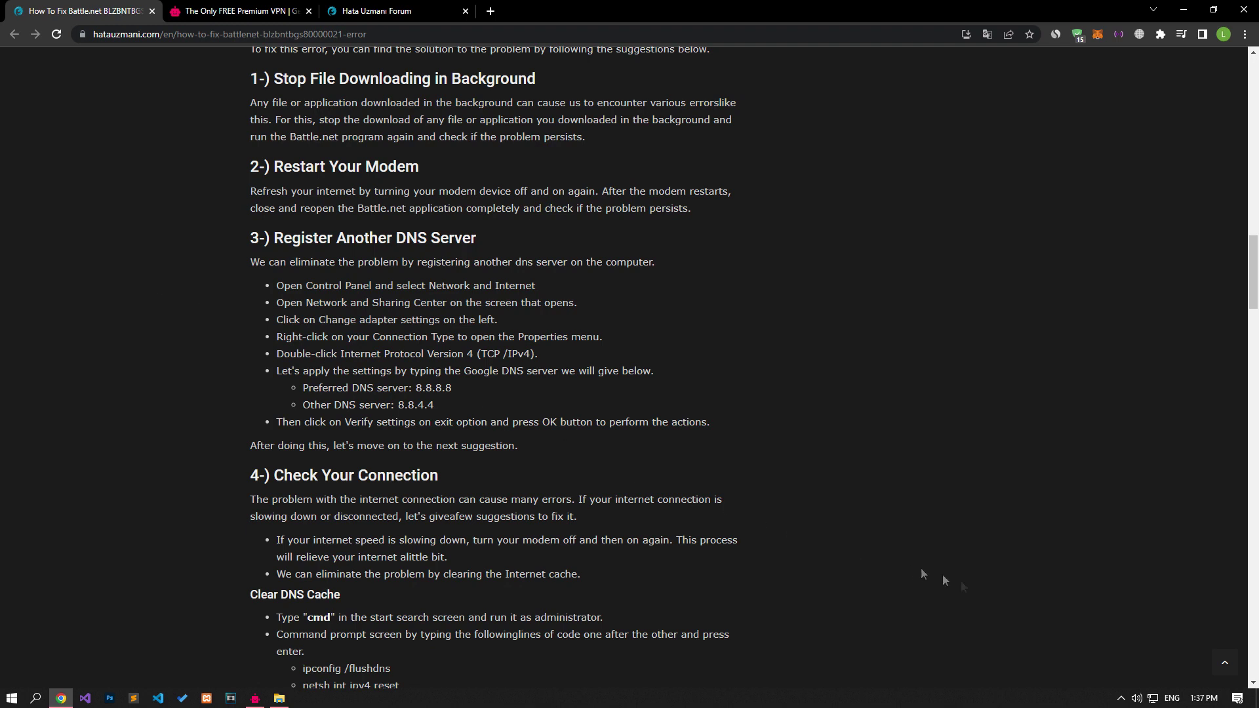
Open the Ethernet adapter's properties from Network & Internet settings.
{"action": "right_click", "coordinate": [1153, 698]}
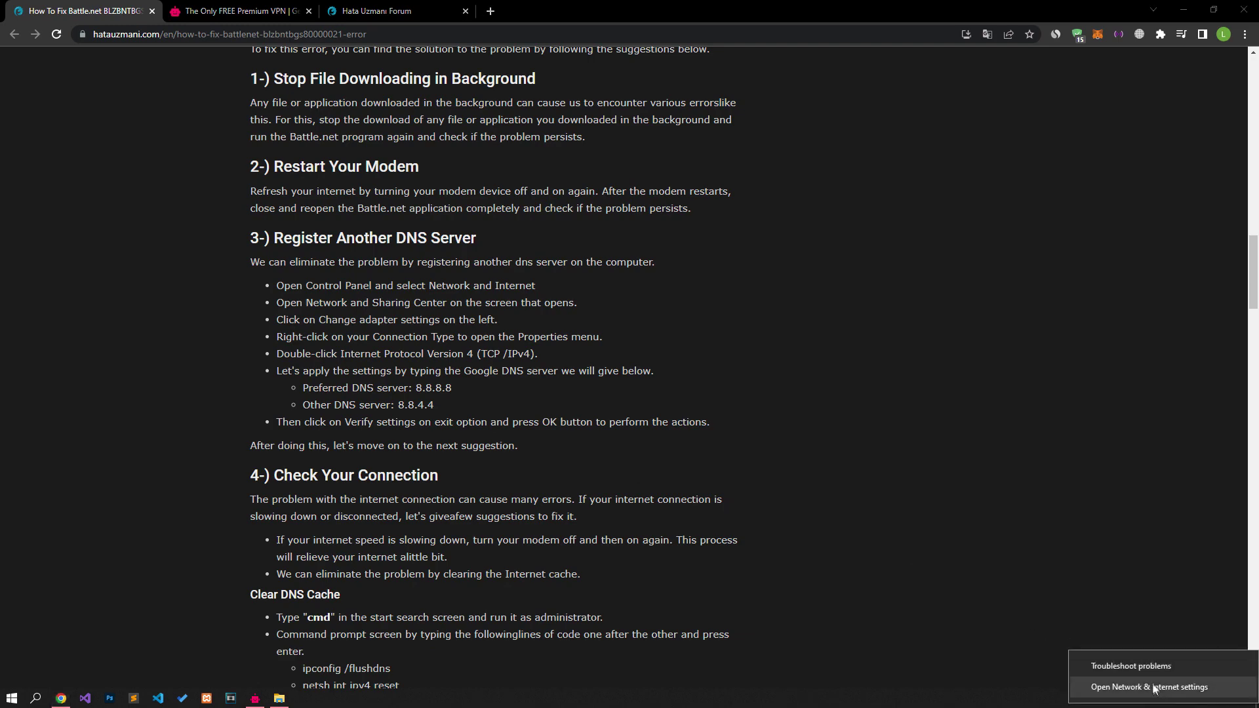
{"action": "left_click", "coordinate": [1153, 688]}
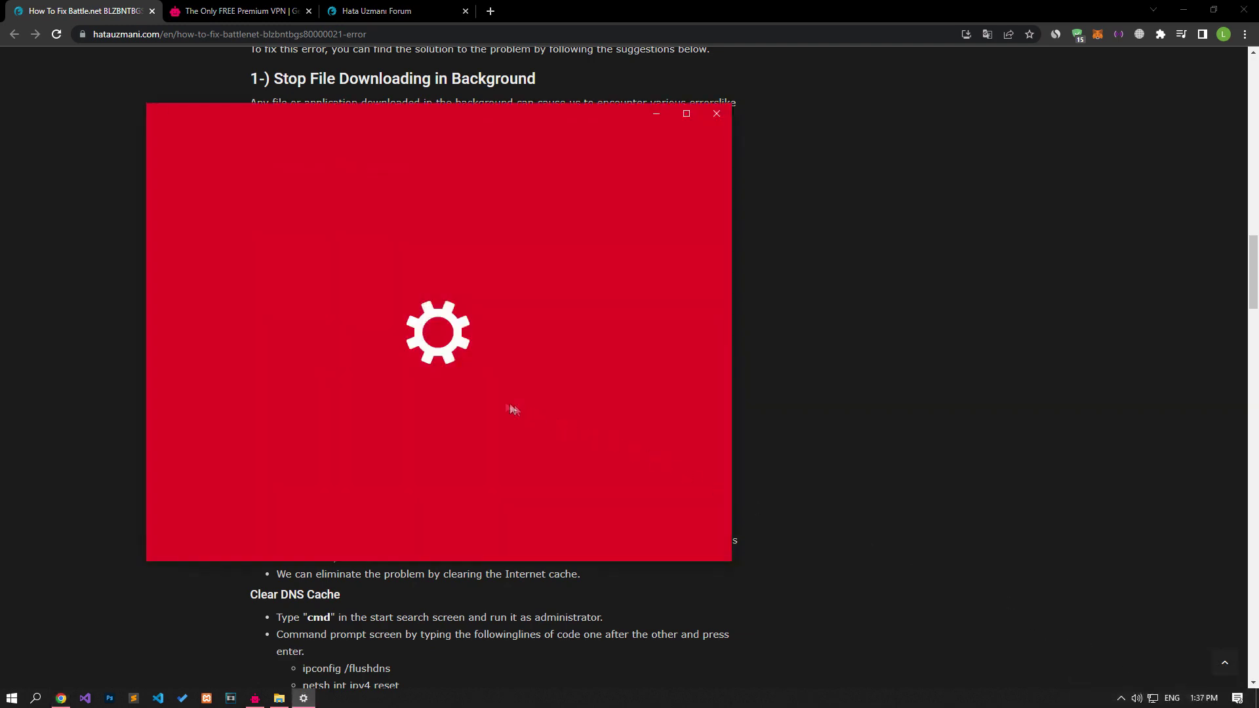
{"action": "left_click", "coordinate": [417, 498]}
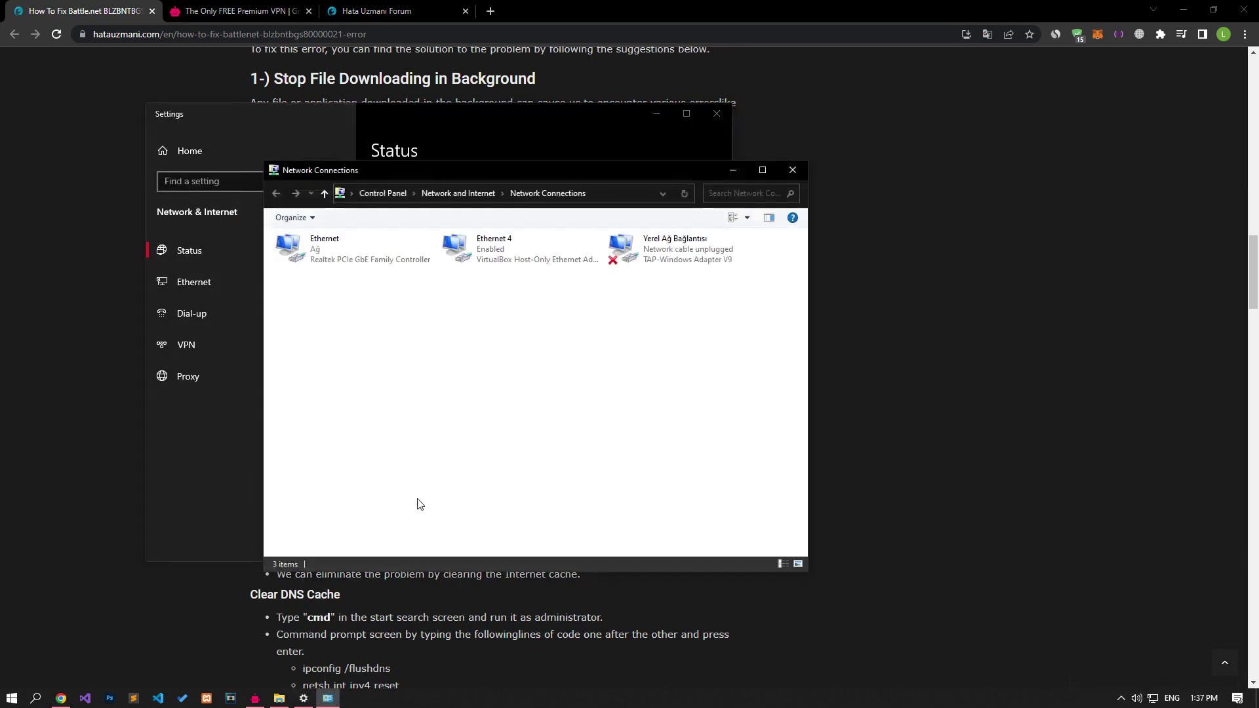
{"action": "left_click", "coordinate": [361, 266]}
{"action": "right_click", "coordinate": [360, 260]}
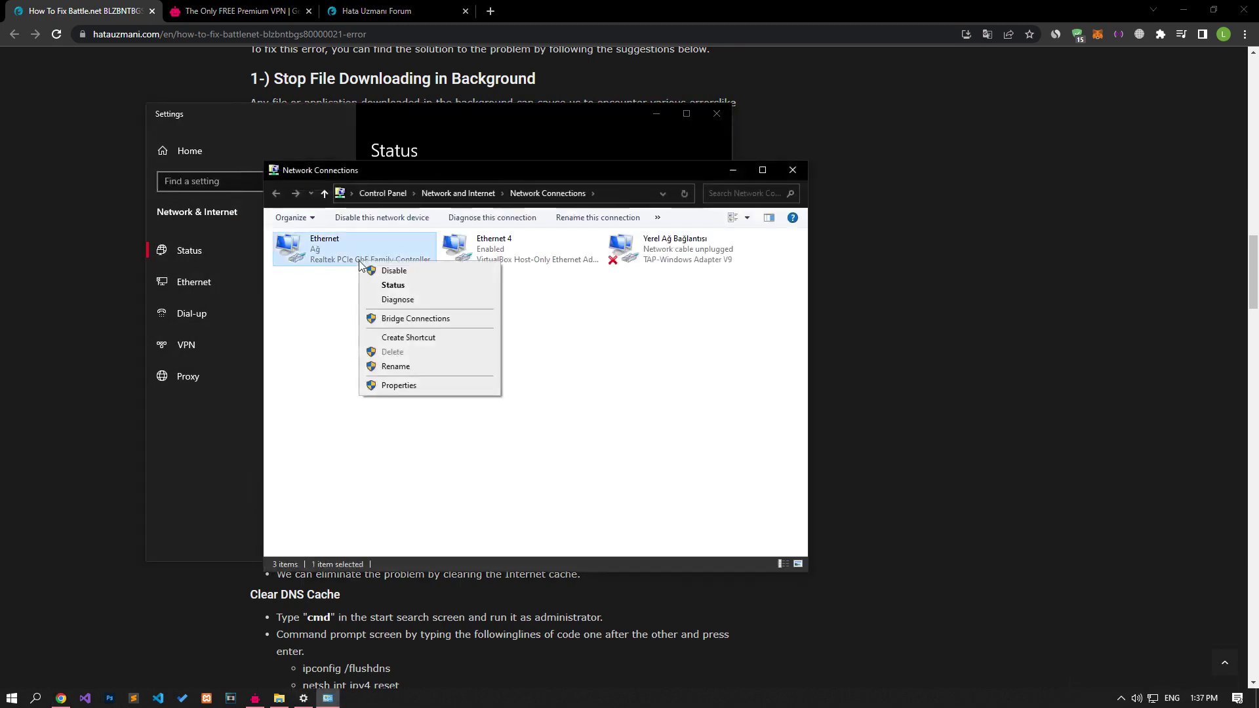
{"action": "left_click", "coordinate": [383, 389]}
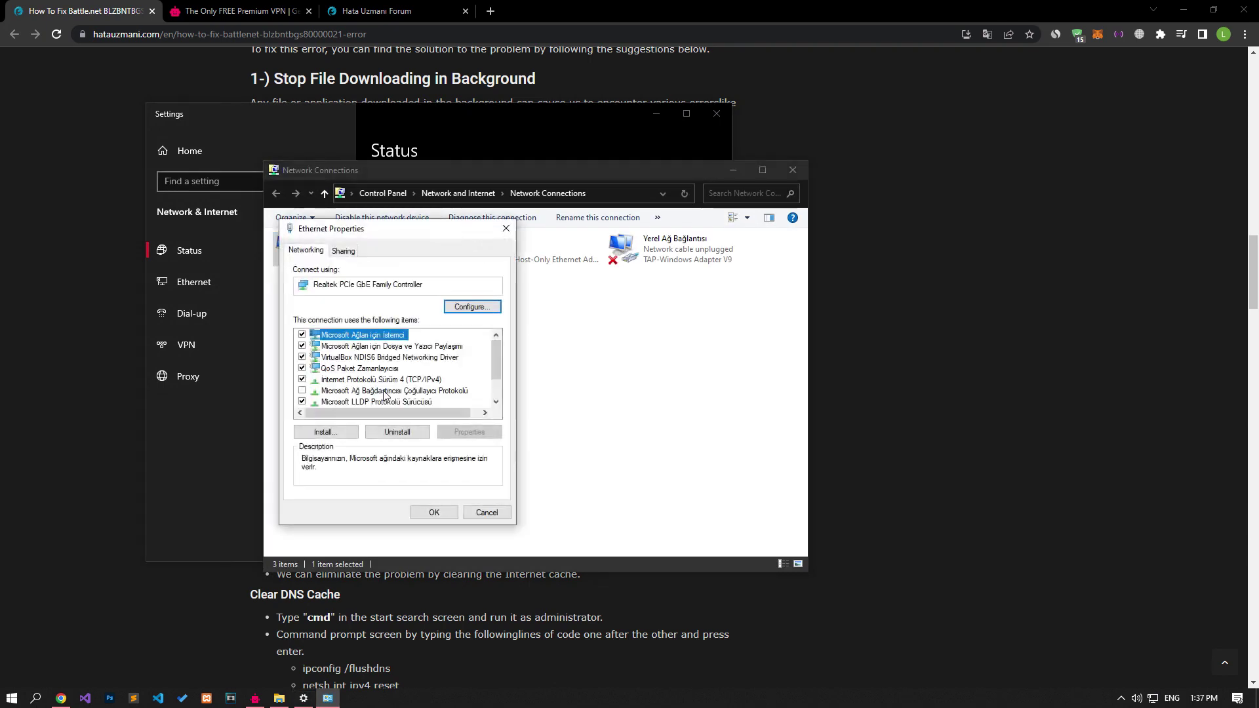
Set IPv4 DNS servers to 8.8.8.8 and 8.8.4.4, save, and close the network windows.
{"action": "left_click", "coordinate": [379, 381]}
{"action": "double_click", "coordinate": [379, 380]}
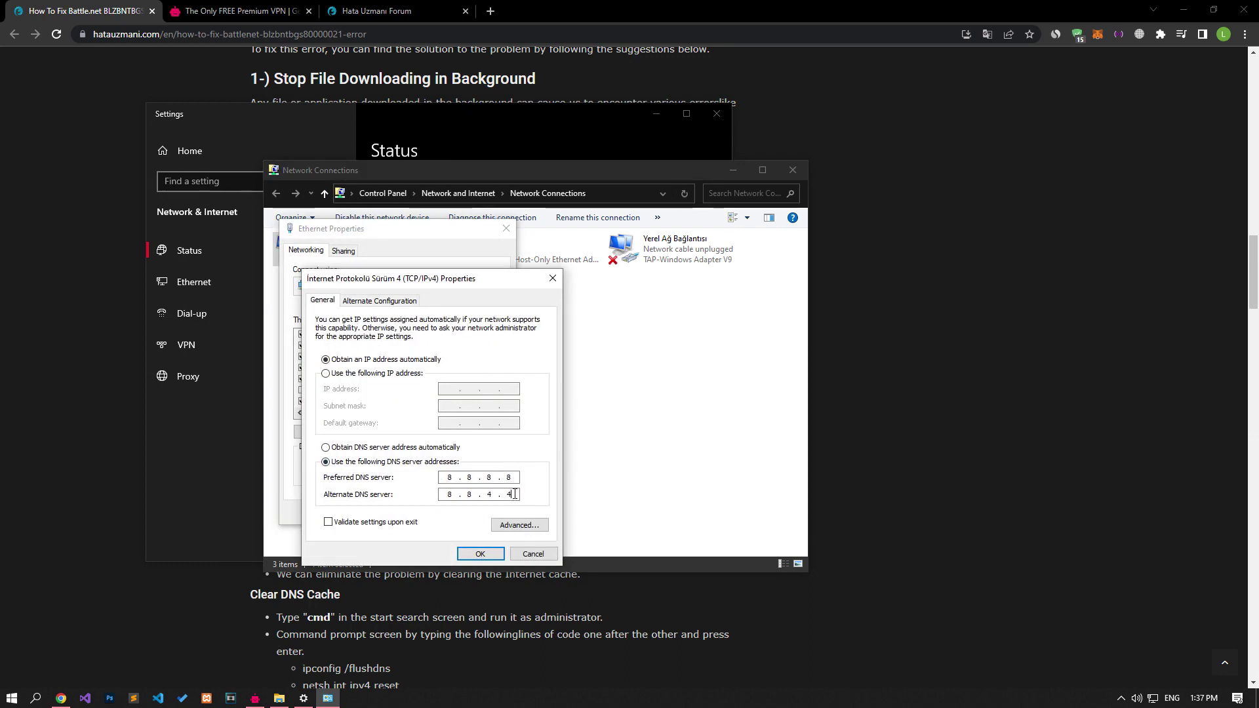
{"action": "left_click", "coordinate": [480, 553]}
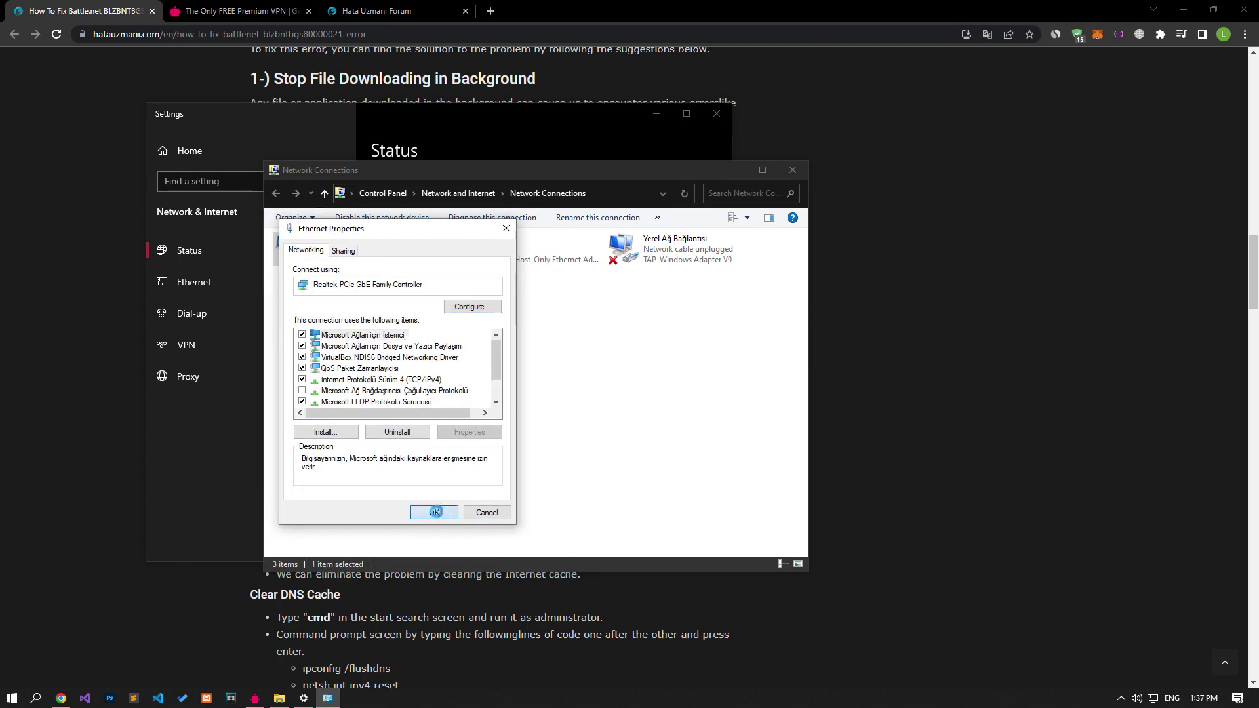
{"action": "left_click", "coordinate": [434, 513]}
{"action": "left_click", "coordinate": [795, 174]}
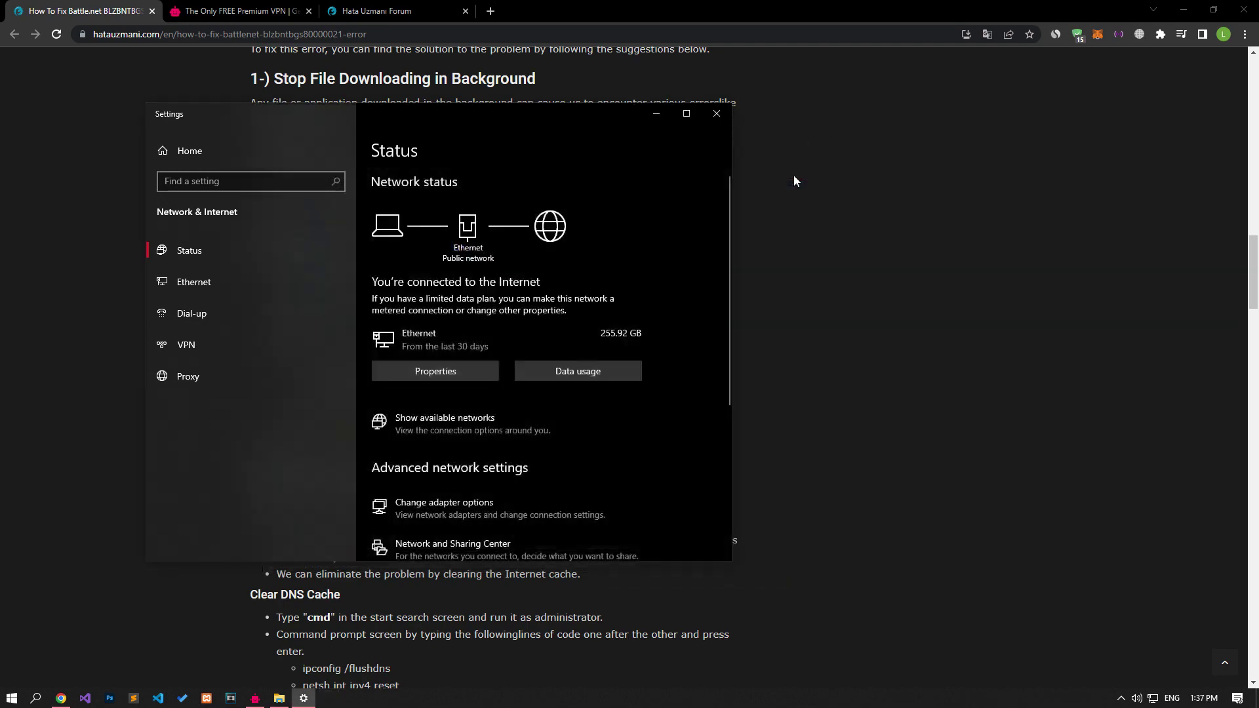
Close network settings and launch Command Prompt as administrator beside the article.
{"action": "left_click", "coordinate": [717, 113]}
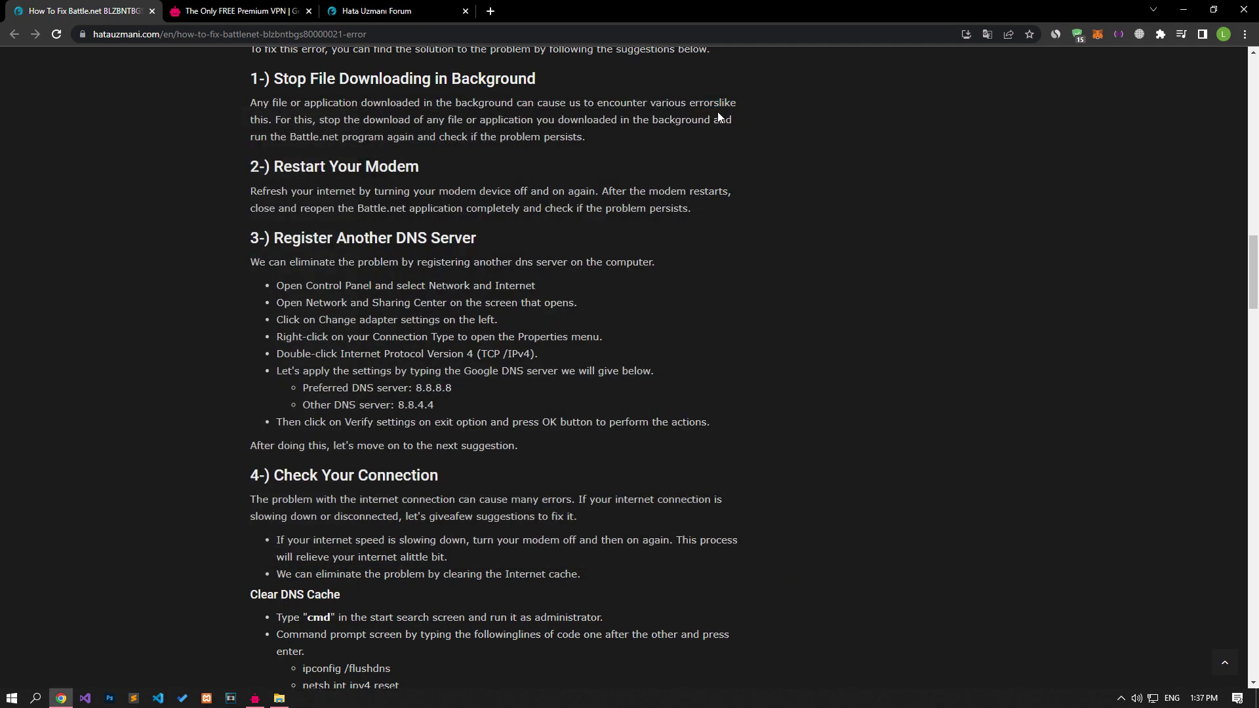
{"action": "scroll", "coordinate": [186, 366], "scroll_direction": "down", "scroll_amount": 4}
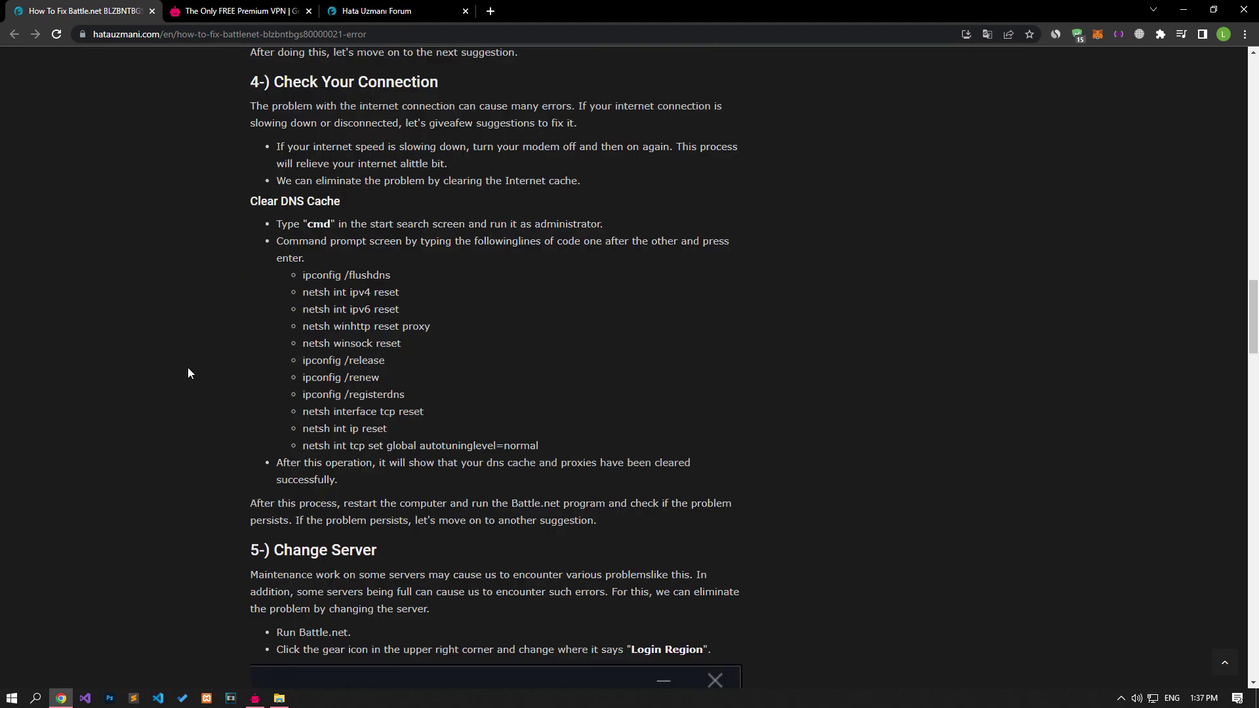
{"action": "left_click", "coordinate": [12, 699]}
{"action": "type", "text": "cmd"}
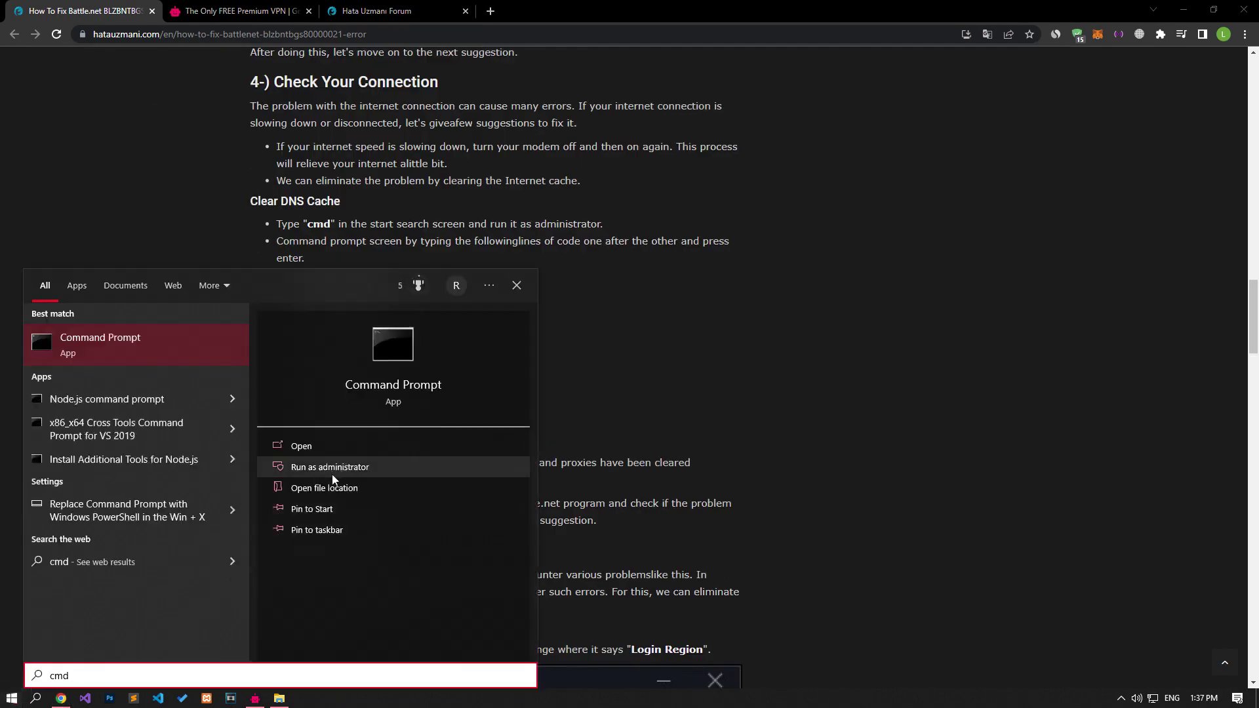
{"action": "left_click", "coordinate": [317, 469]}
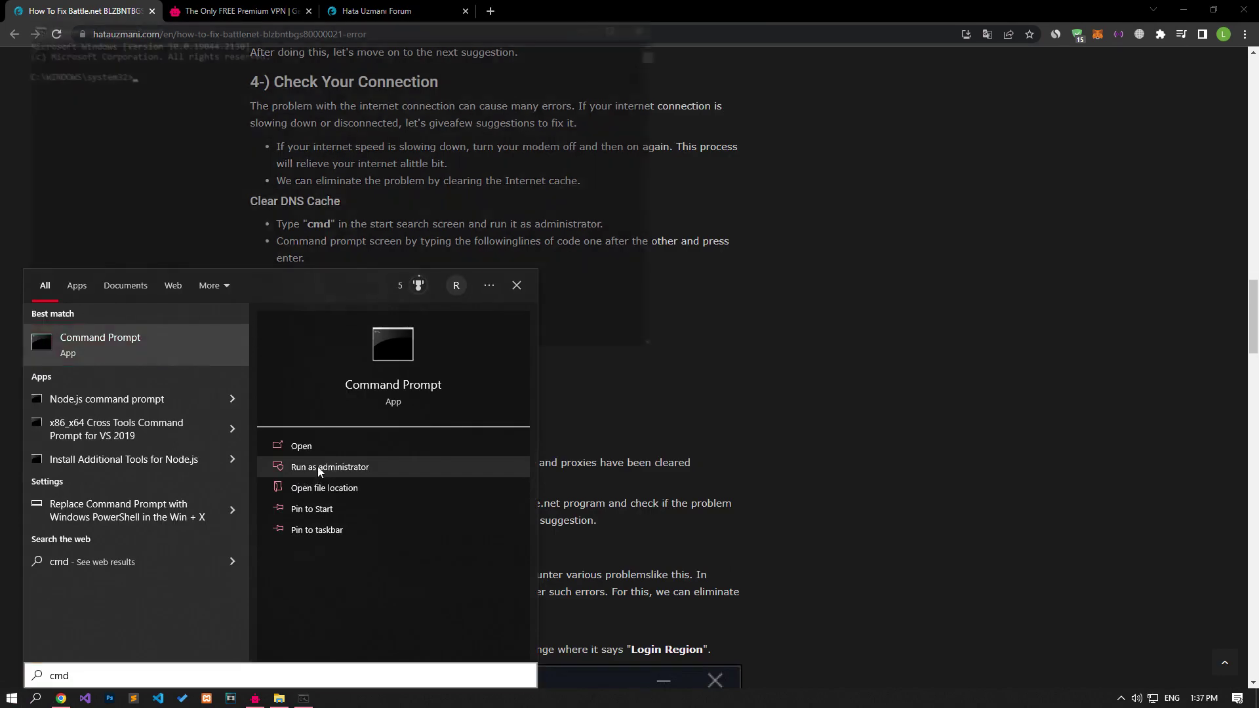
{"action": "left_click_drag", "start_coordinate": [261, 26], "coordinate": [643, 46]}
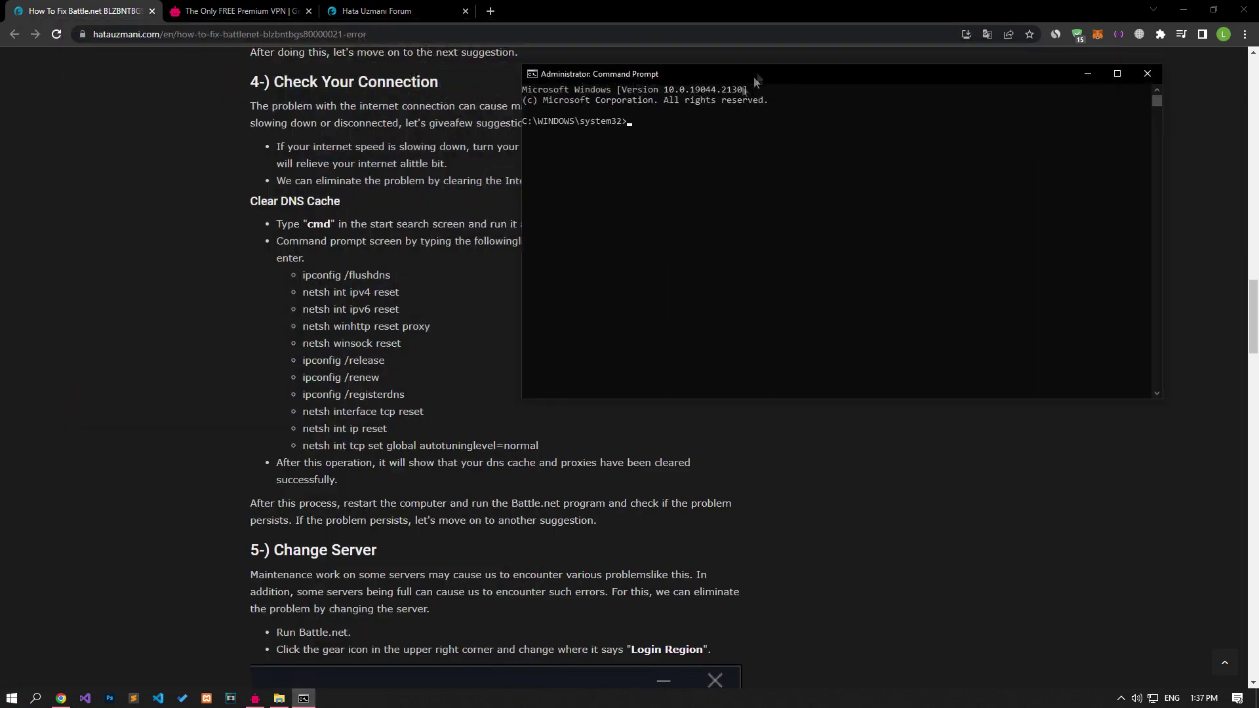
Copy the ipconfig /flushdns command and check the power options without restarting.
{"action": "double_click", "coordinate": [364, 275]}
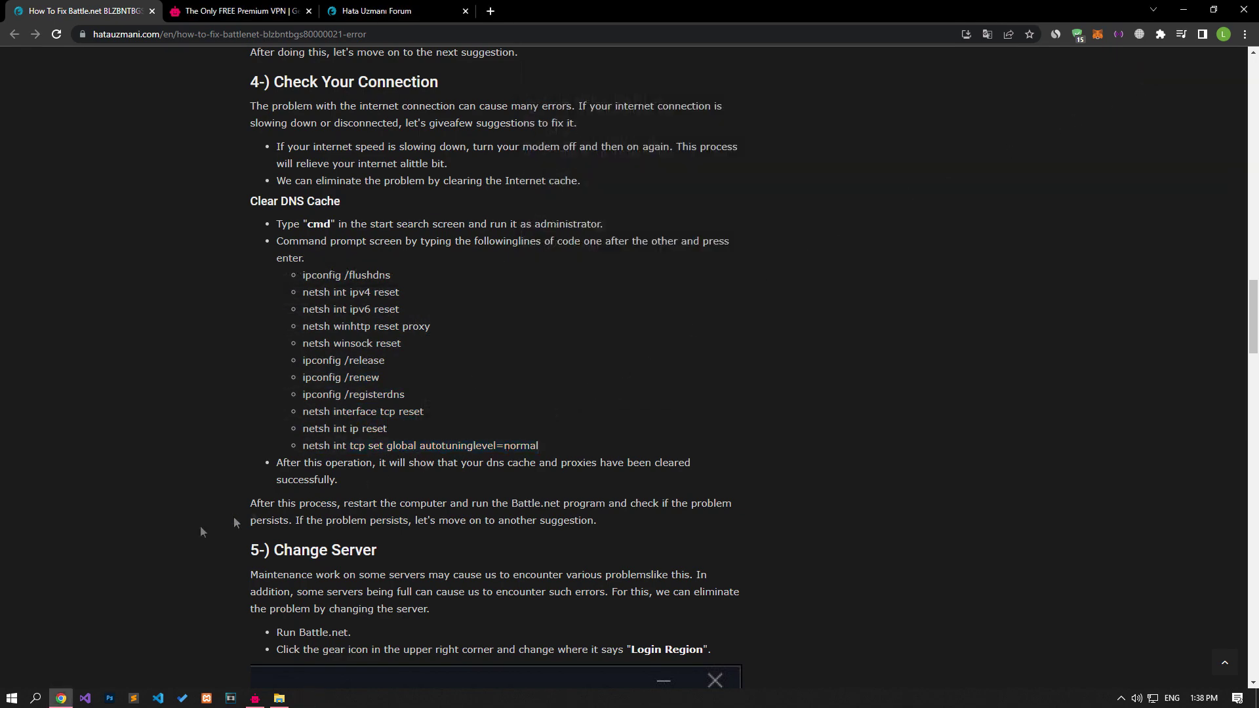
{"action": "left_click", "coordinate": [11, 699]}
{"action": "left_click", "coordinate": [16, 673]}
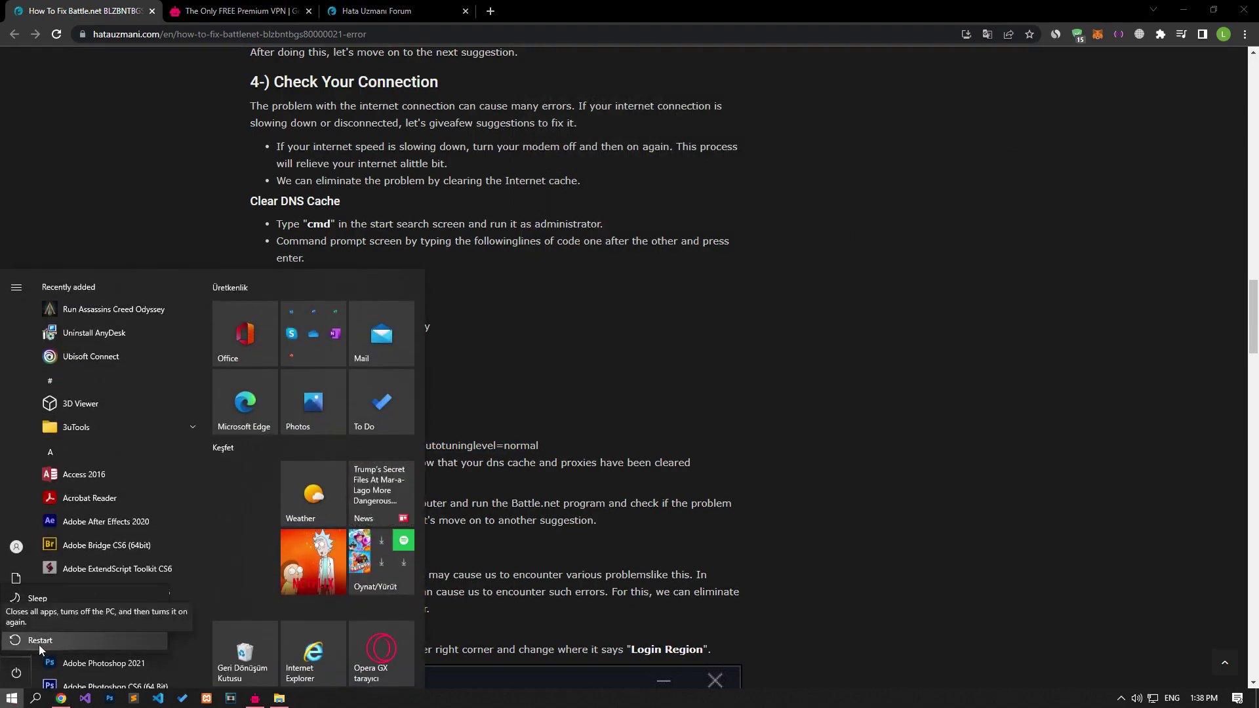
{"action": "left_click", "coordinate": [650, 483]}
{"action": "scroll", "coordinate": [651, 484], "scroll_direction": "down", "scroll_amount": 8}
{"action": "scroll", "coordinate": [215, 478], "scroll_direction": "up", "scroll_amount": 1}
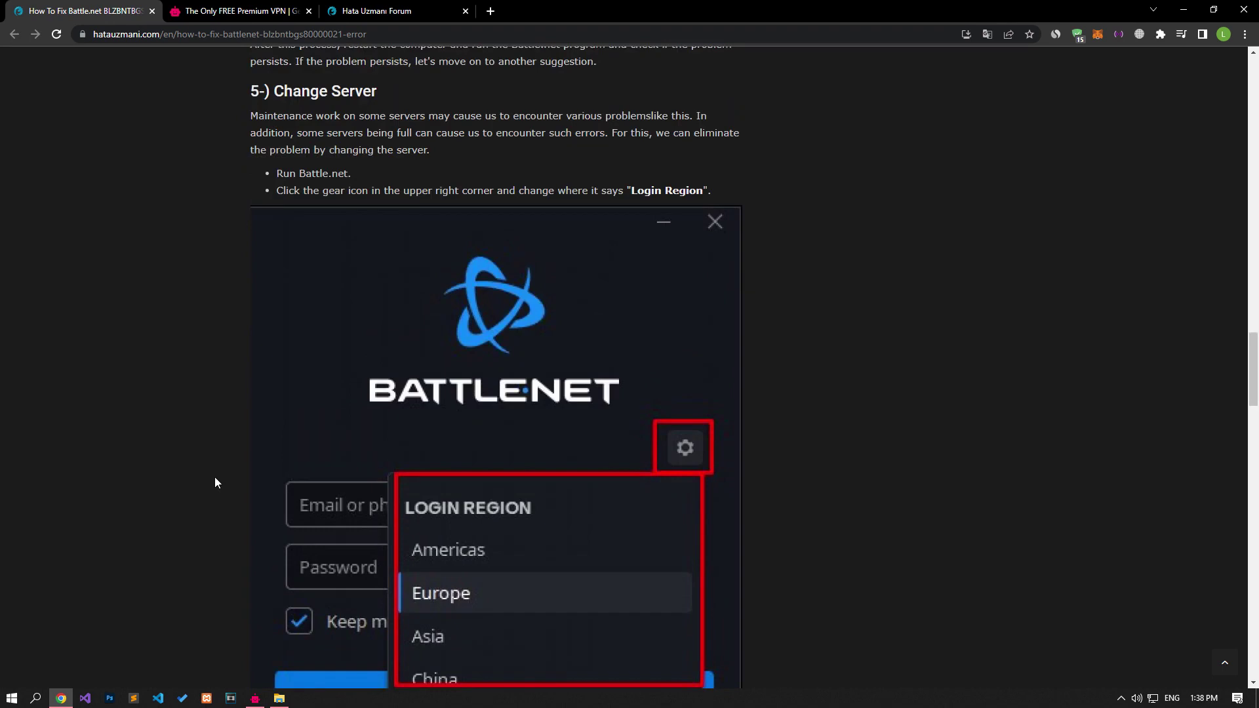
{"action": "left_click", "coordinate": [1123, 697]}
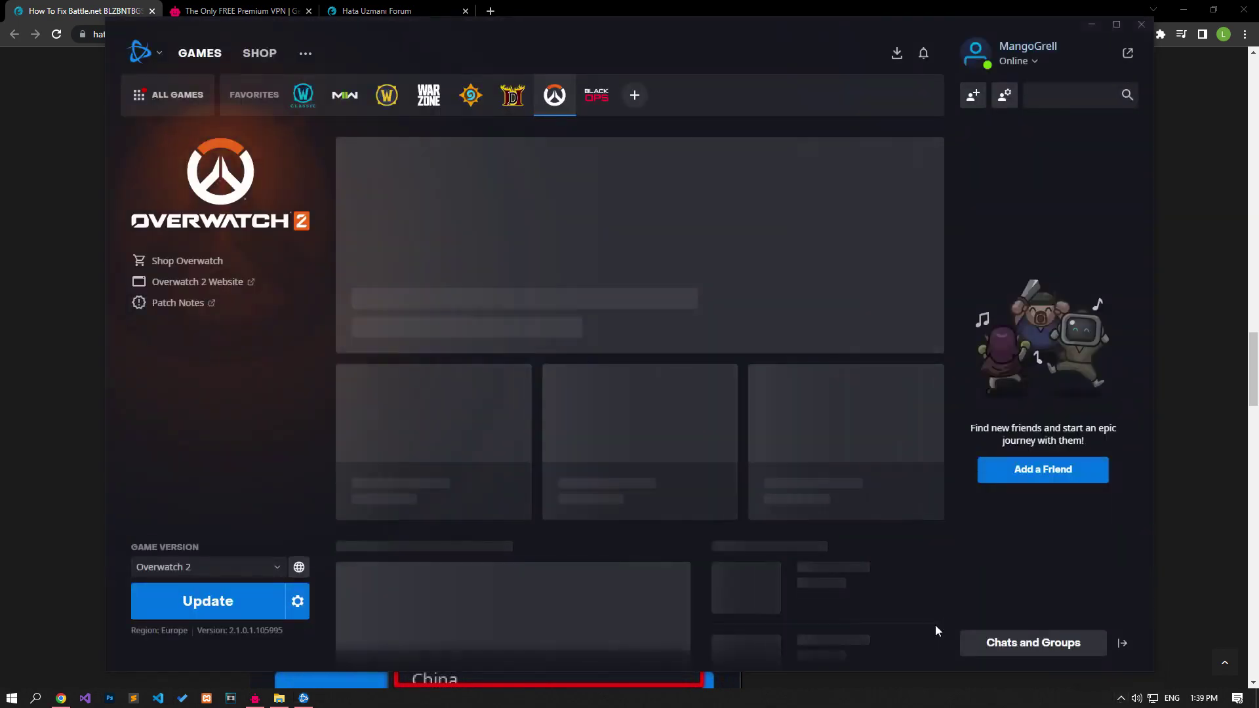
Log out of Battle.net, switch the login region to Asia, and log back in.
{"action": "left_click", "coordinate": [1014, 47]}
{"action": "left_click", "coordinate": [987, 346]}
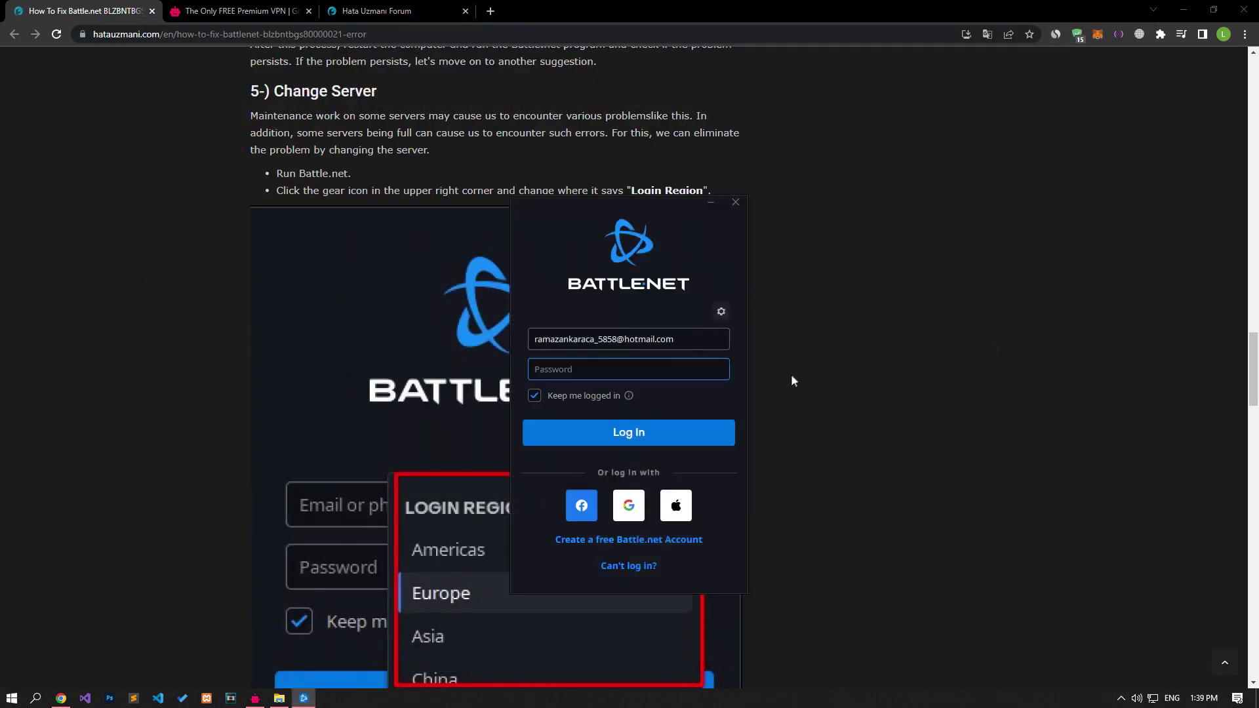
{"action": "left_click", "coordinate": [723, 313]}
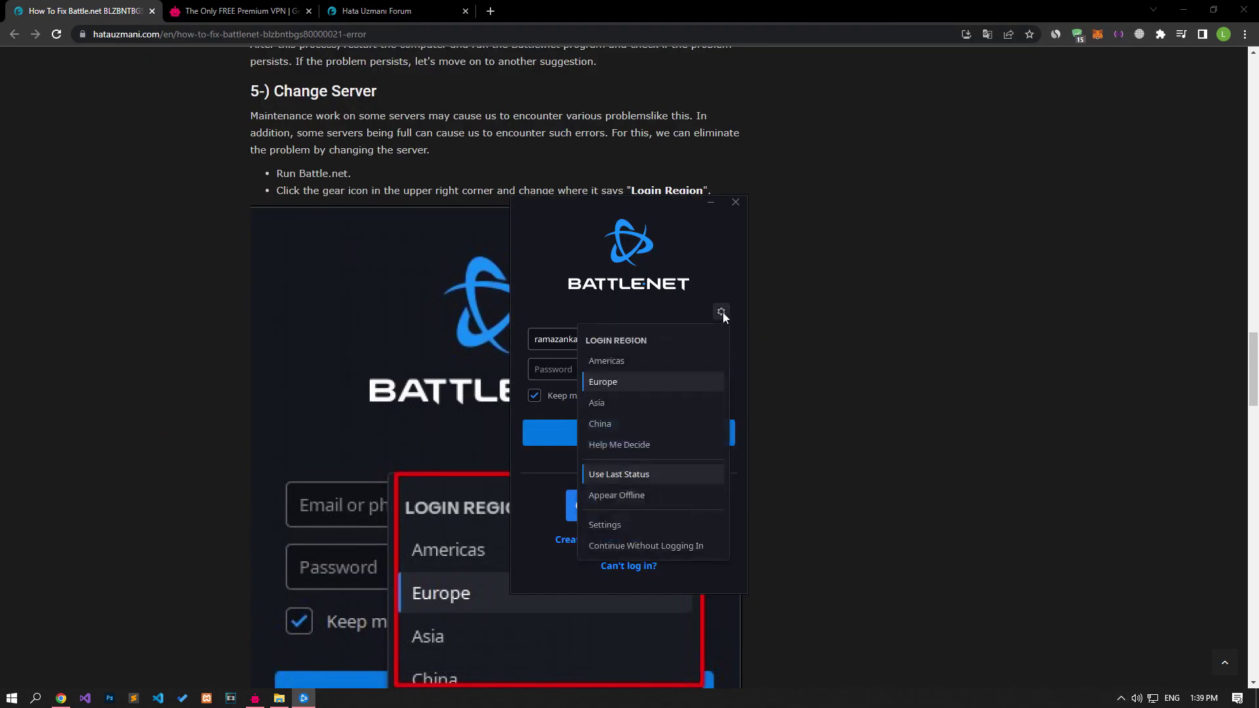
{"action": "left_click", "coordinate": [629, 402]}
{"action": "left_click", "coordinate": [635, 367]}
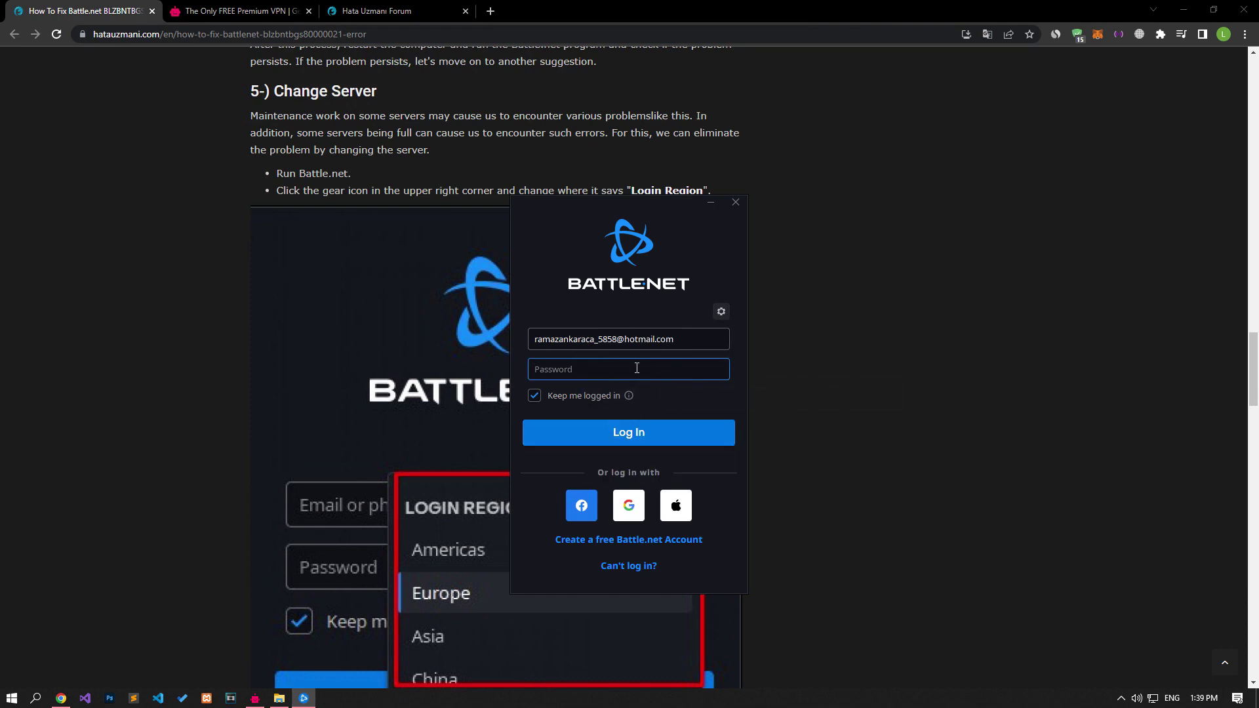
{"action": "type", "text": "**********"}
{"action": "key", "text": "Return"}
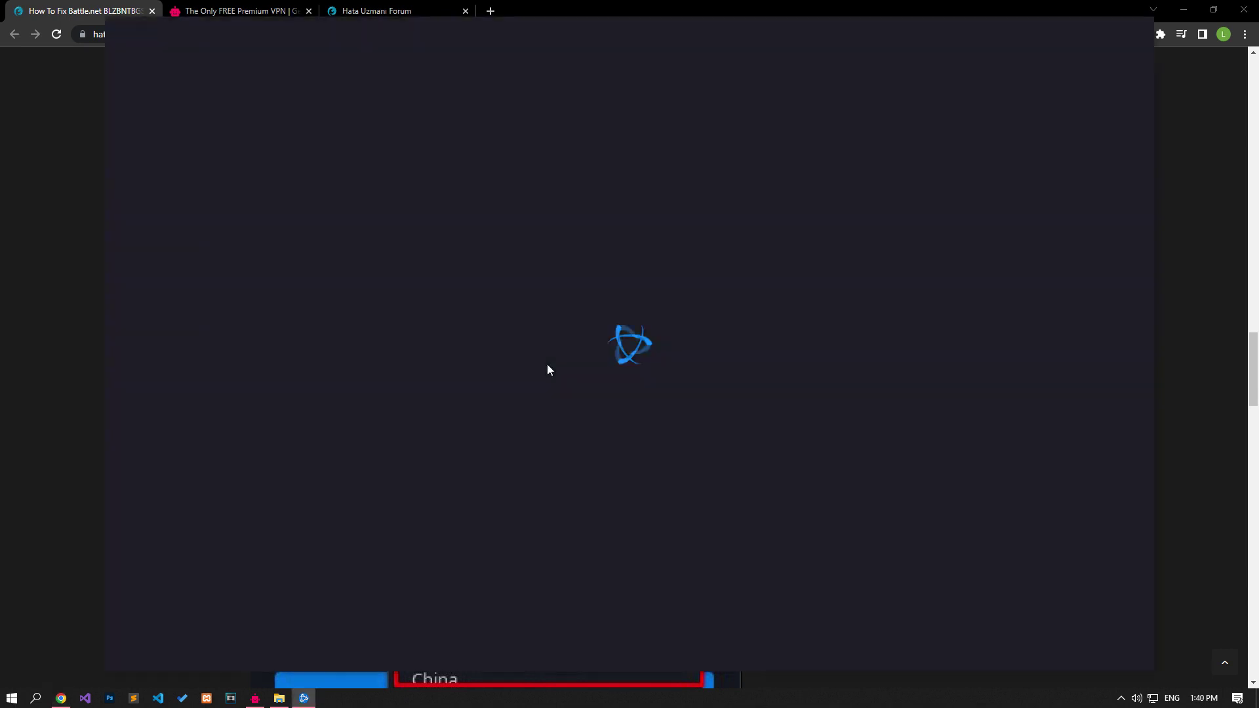
{"action": "scroll", "coordinate": [71, 347], "scroll_direction": "down", "scroll_amount": 4}
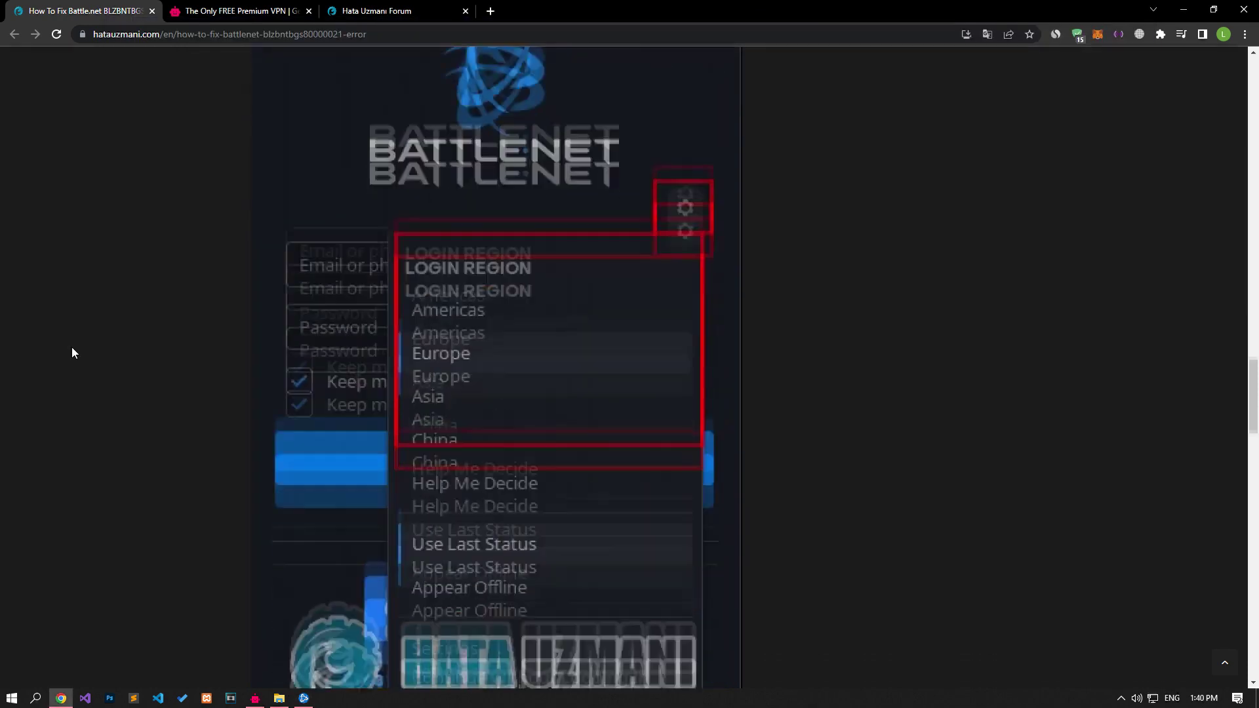
{"action": "scroll", "coordinate": [72, 347], "scroll_direction": "down", "scroll_amount": 4}
{"action": "scroll", "coordinate": [72, 348], "scroll_direction": "down", "scroll_amount": 4}
{"action": "scroll", "coordinate": [73, 347], "scroll_direction": "down", "scroll_amount": 4}
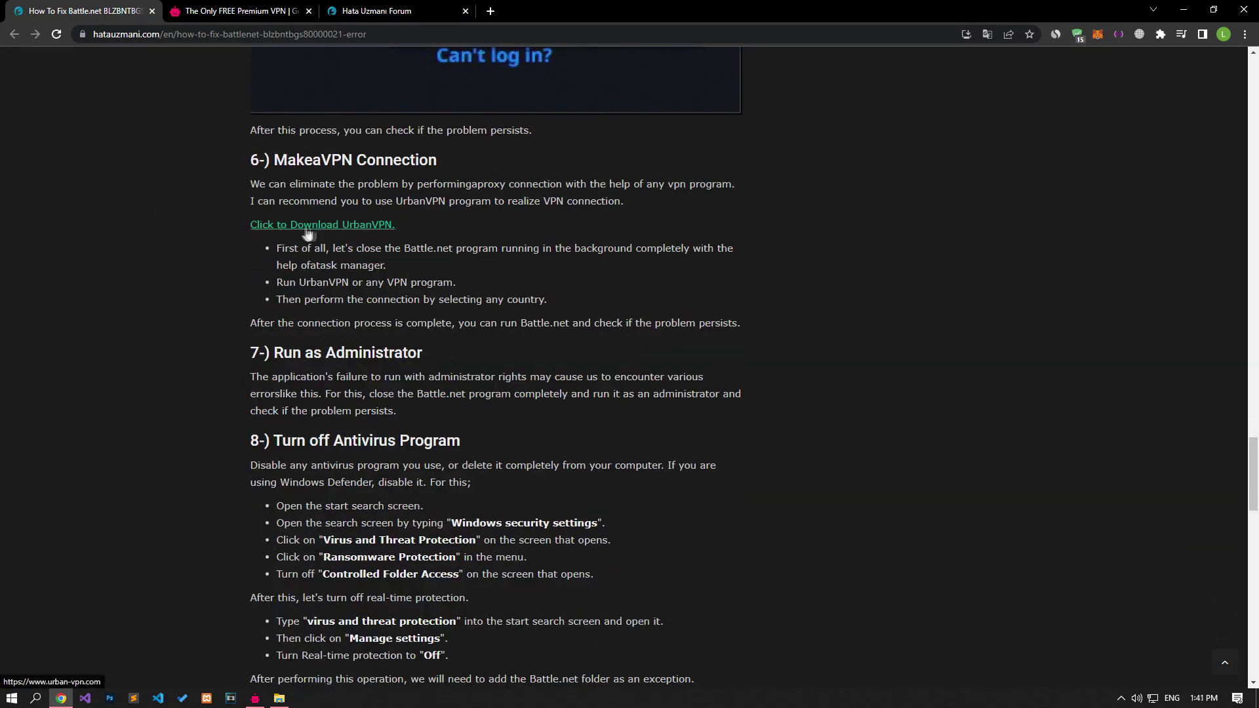
Look at the UrbanVPN download tab, return to the article, and toggle the UrbanVPN window.
{"action": "left_click", "coordinate": [236, 11]}
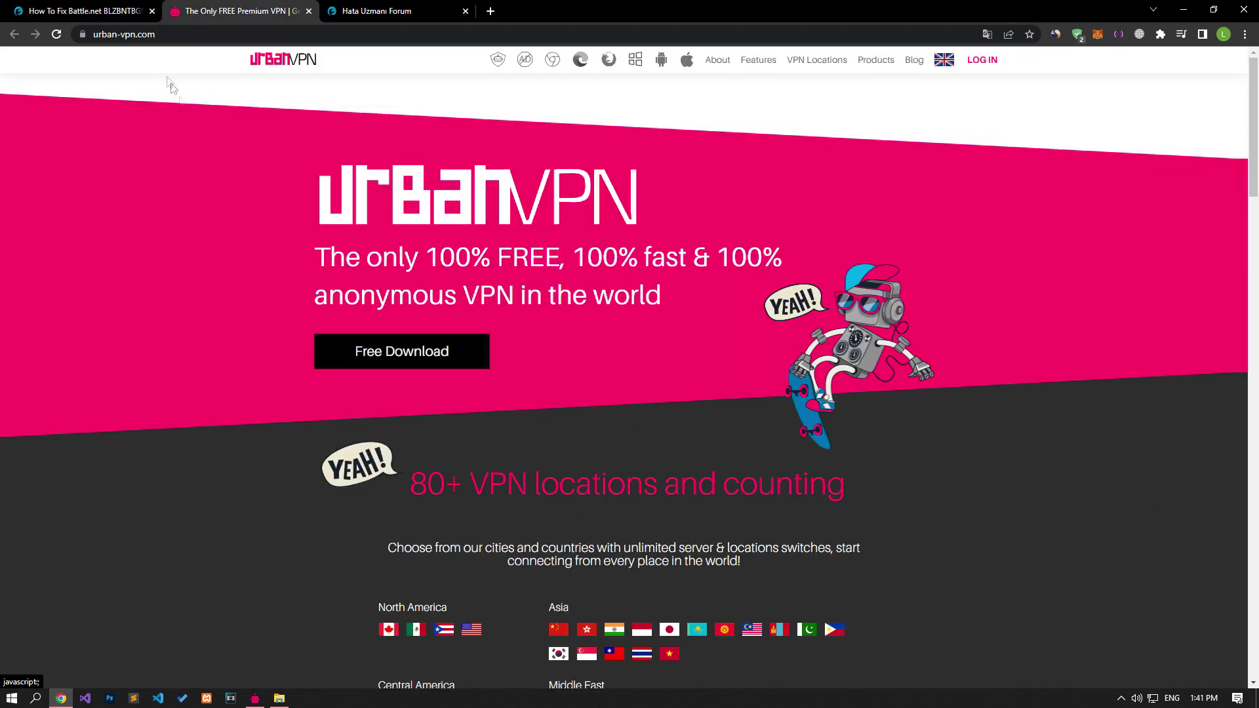
{"action": "left_click", "coordinate": [88, 11]}
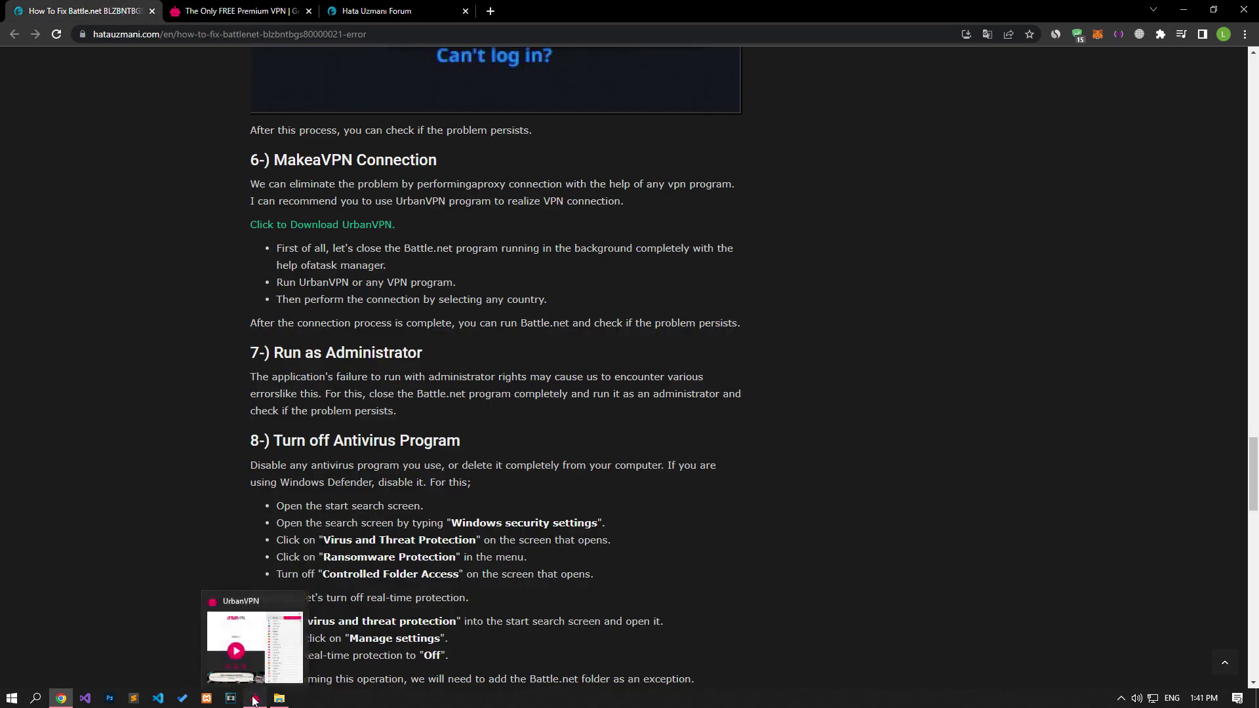
{"action": "left_click", "coordinate": [254, 698]}
{"action": "left_click", "coordinate": [165, 429]}
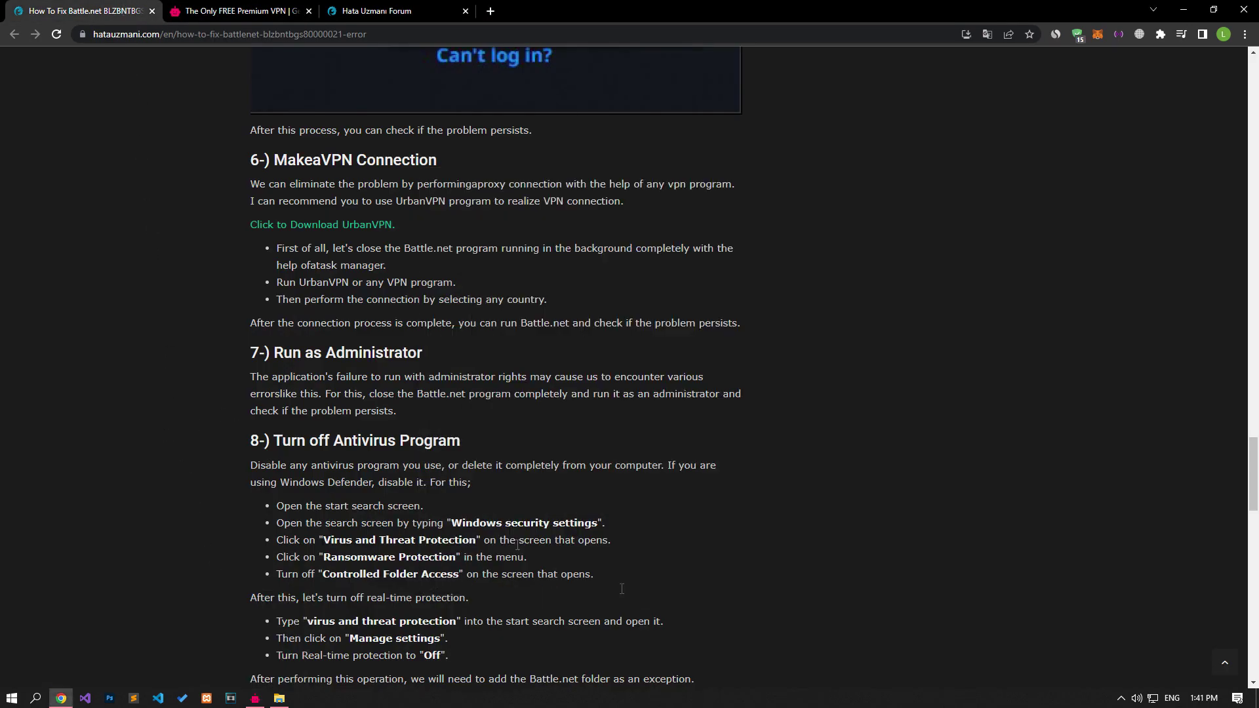
{"action": "right_click", "coordinate": [1070, 700]}
{"action": "left_click", "coordinate": [1095, 634]}
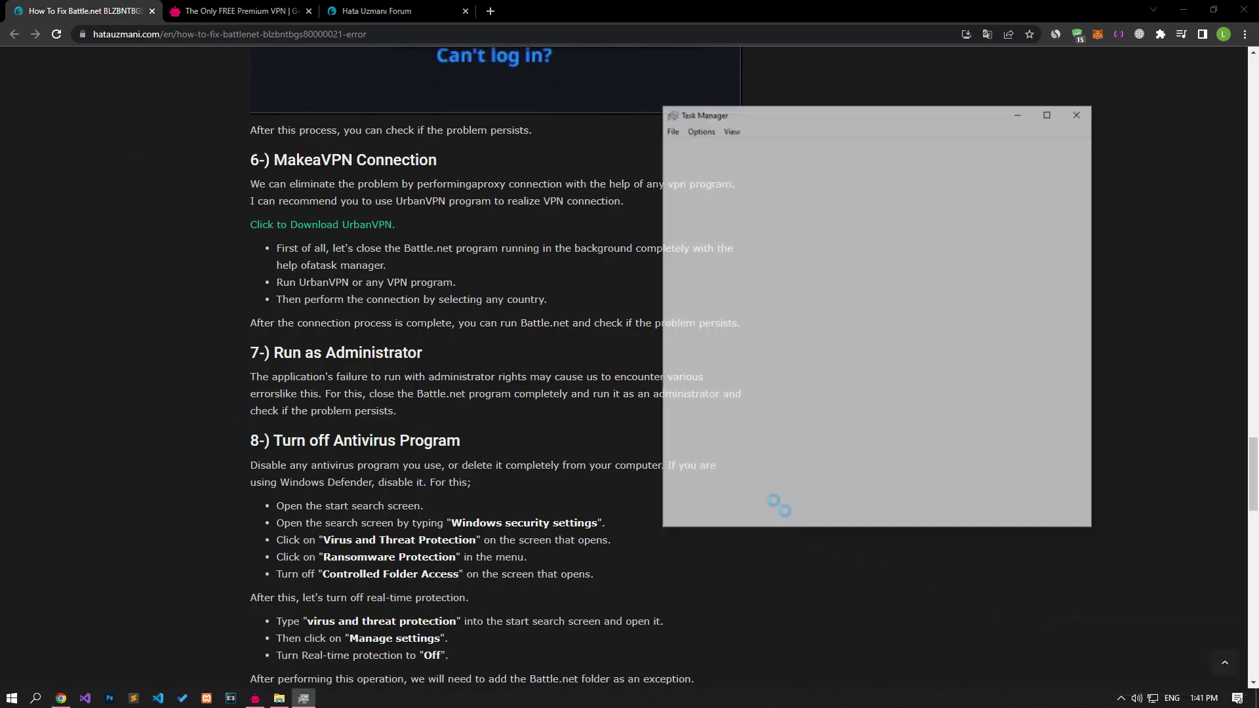
{"action": "scroll", "coordinate": [775, 354], "scroll_direction": "down", "scroll_amount": 5}
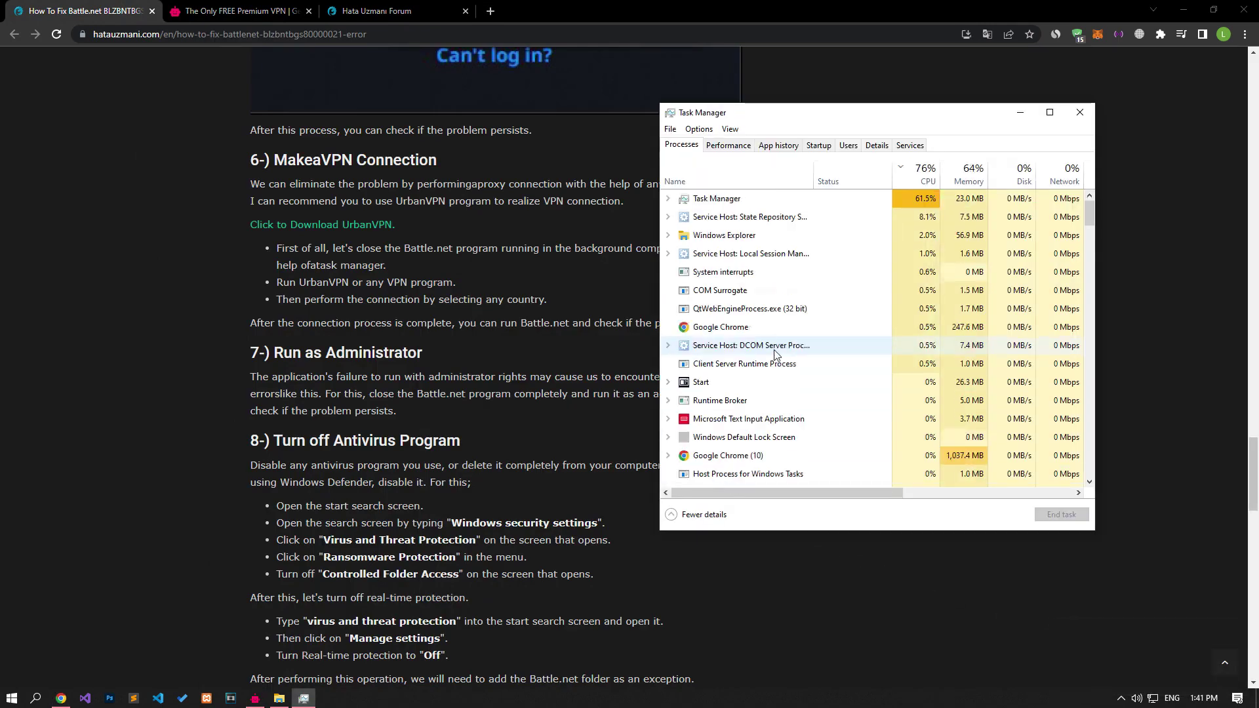
{"action": "scroll", "coordinate": [776, 354], "scroll_direction": "down", "scroll_amount": 5}
{"action": "left_click", "coordinate": [775, 417]}
{"action": "scroll", "coordinate": [785, 365], "scroll_direction": "down", "scroll_amount": 4}
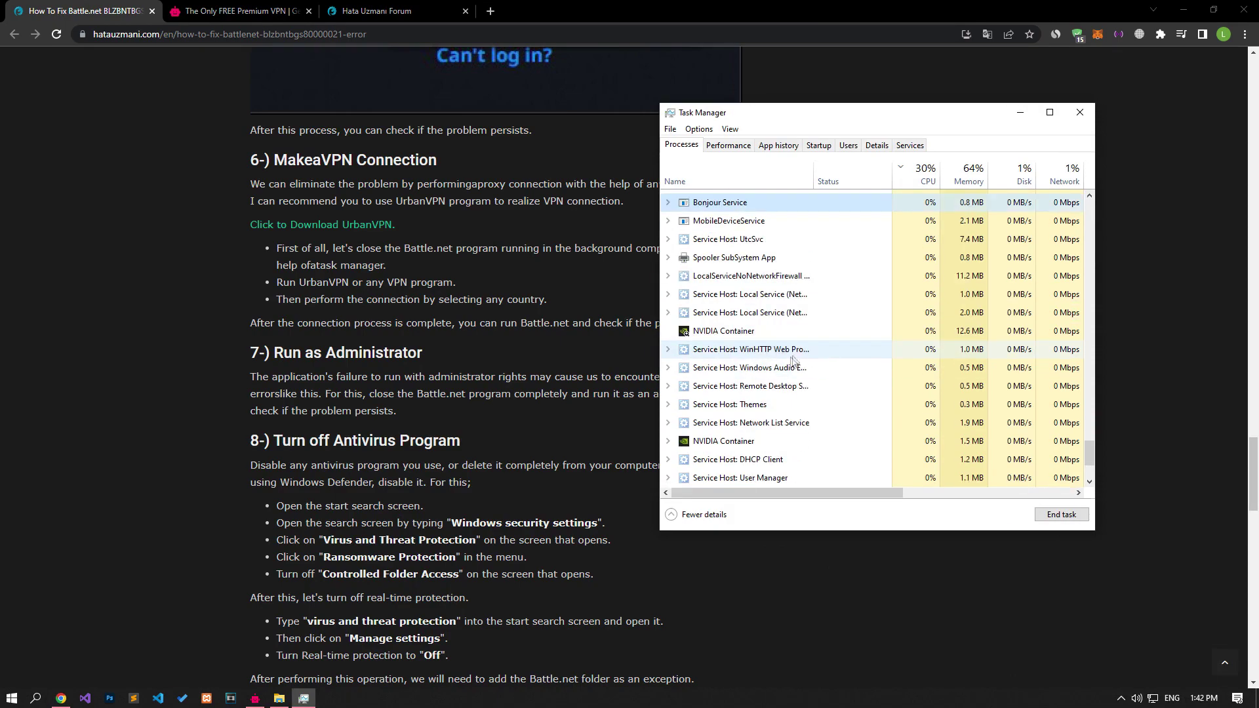
{"action": "scroll", "coordinate": [801, 364], "scroll_direction": "down", "scroll_amount": 4}
{"action": "scroll", "coordinate": [802, 369], "scroll_direction": "up", "scroll_amount": 5}
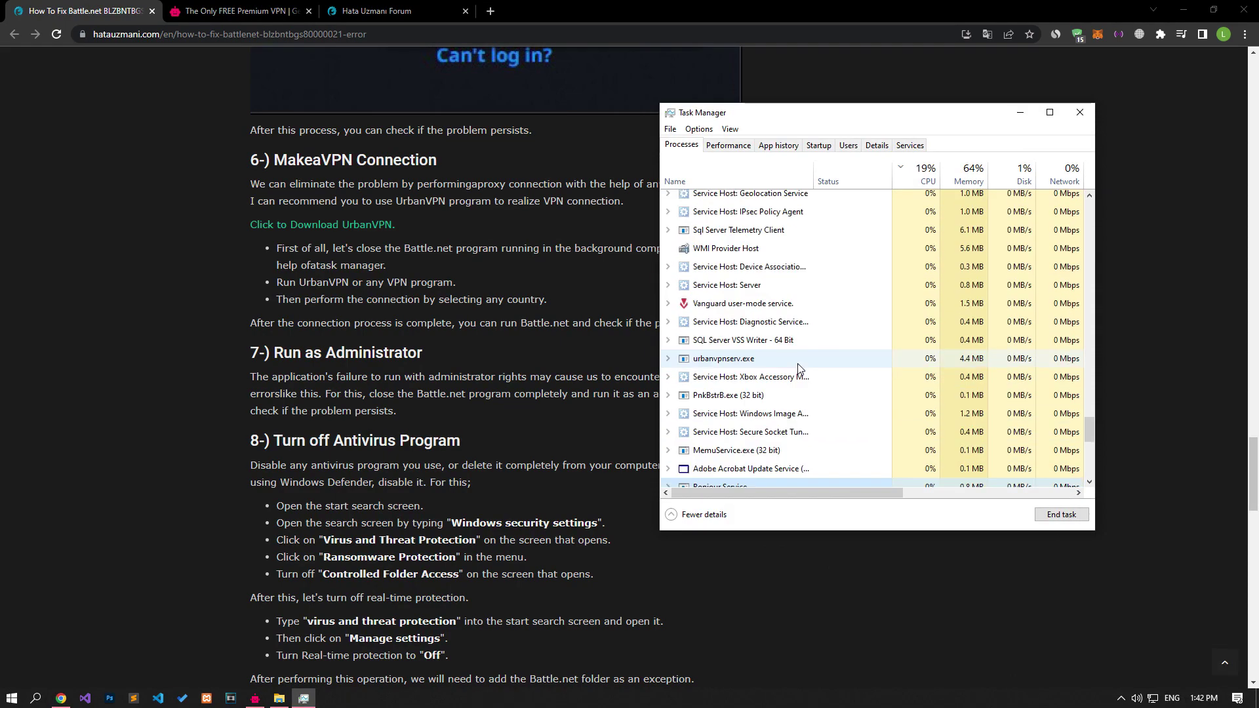
{"action": "scroll", "coordinate": [802, 370], "scroll_direction": "up", "scroll_amount": 5}
Close Task Manager and briefly check the hidden tray apps.
{"action": "left_click", "coordinate": [1082, 116]}
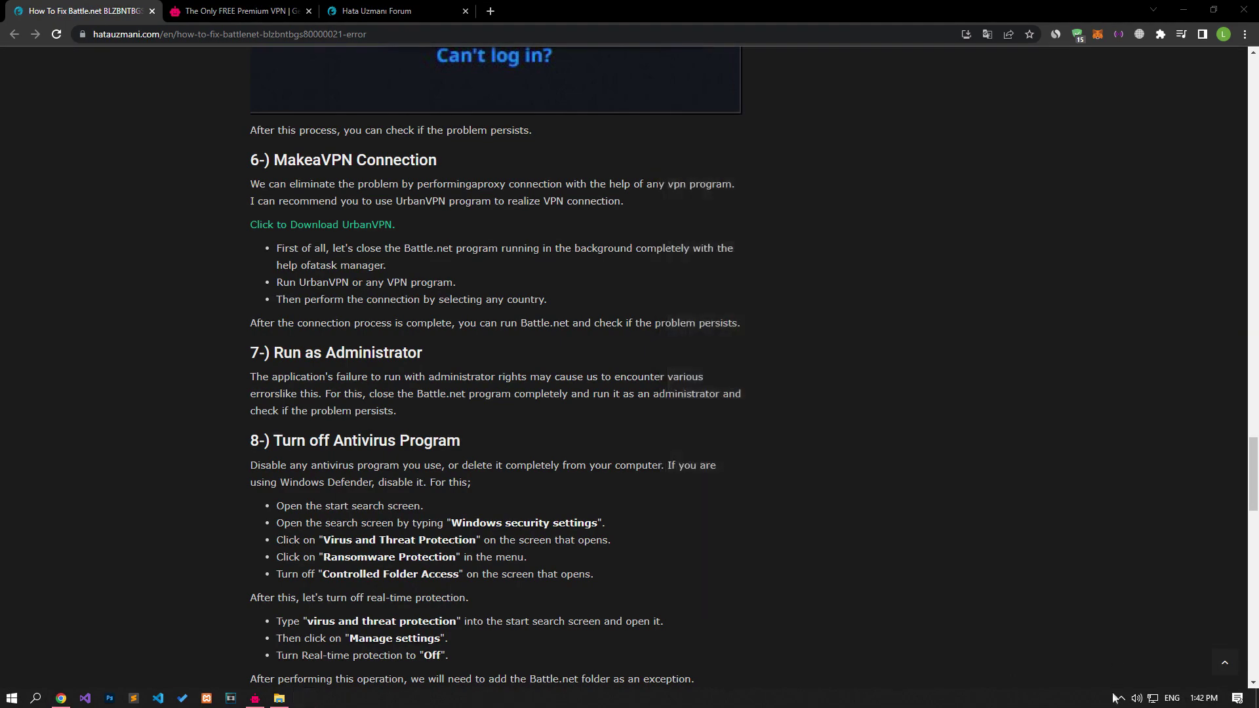
{"action": "left_click", "coordinate": [1121, 698]}
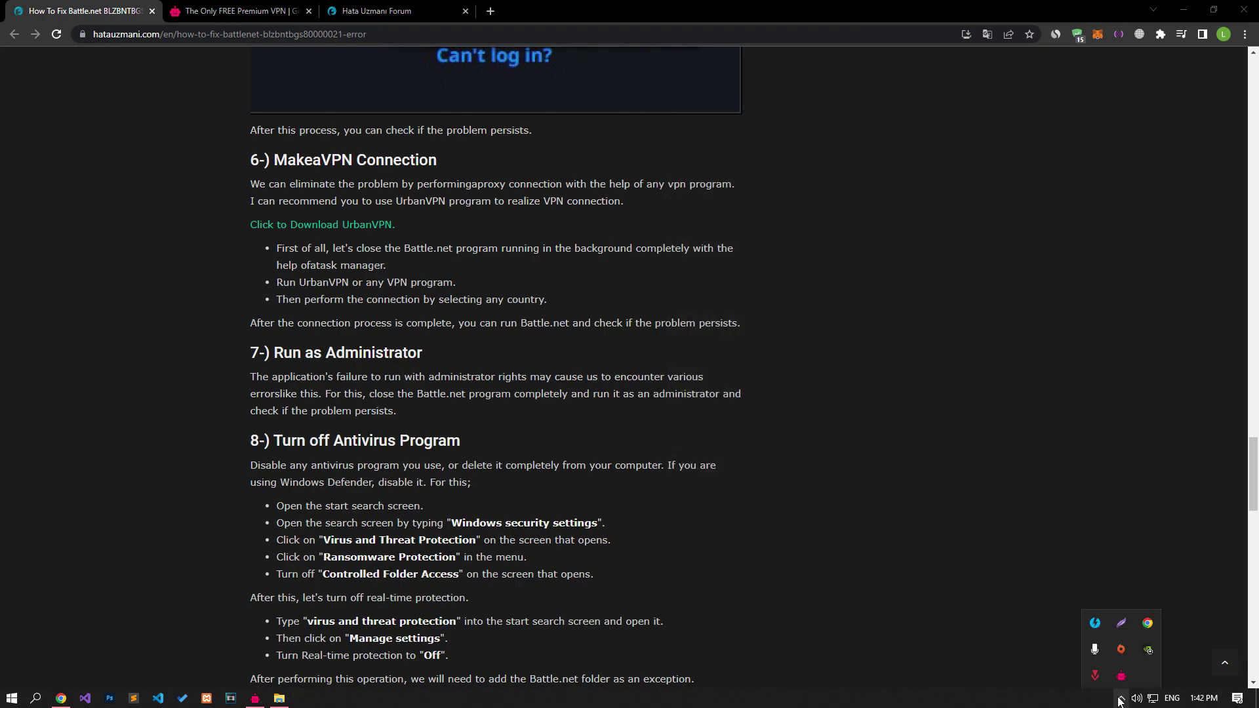
{"action": "left_click", "coordinate": [1121, 699]}
{"action": "mouse_move", "coordinate": [255, 698]}
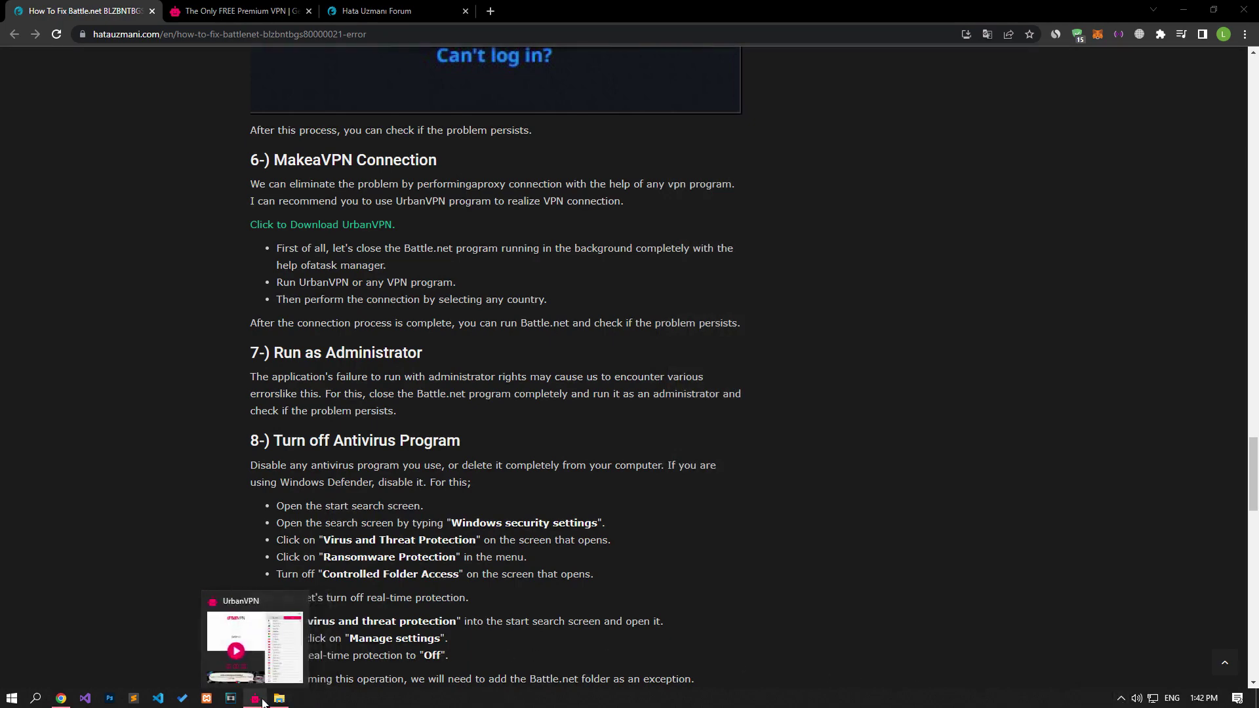
Click through Canada, Belarus and Austria as UrbanVPN locations, then minimise it.
{"action": "left_click", "coordinate": [254, 699]}
{"action": "left_click", "coordinate": [810, 344]}
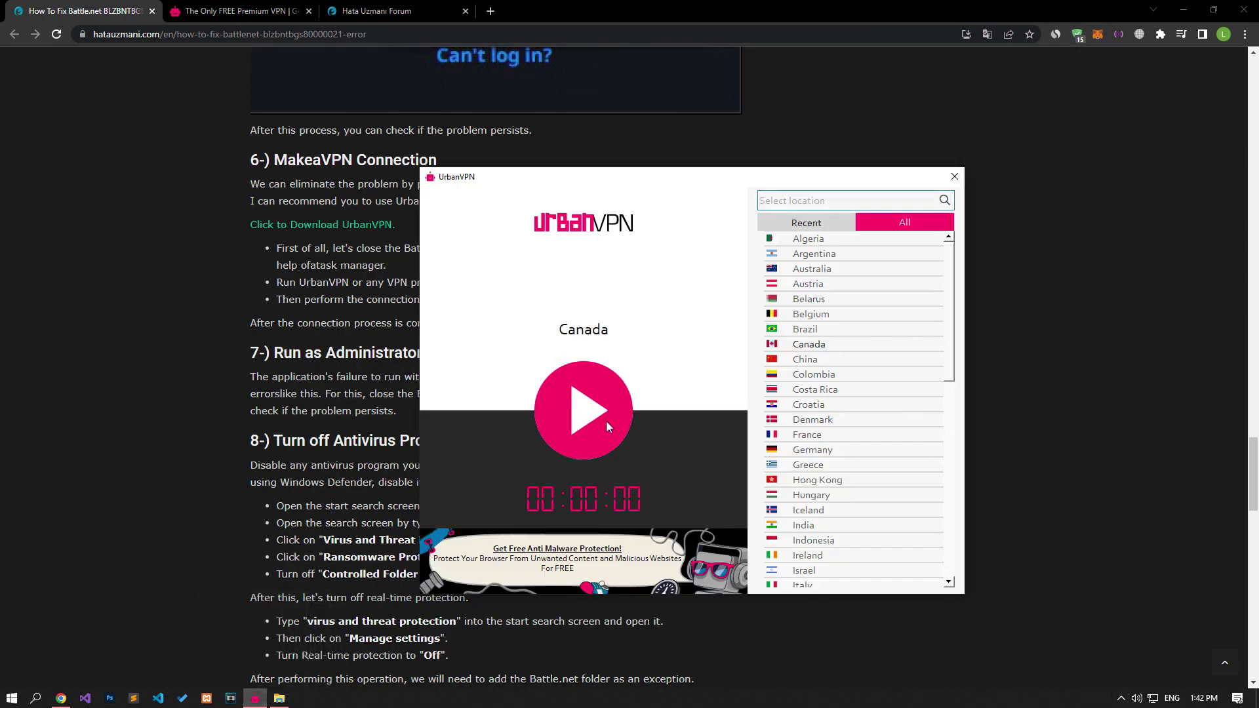
{"action": "left_click", "coordinate": [890, 299]}
{"action": "left_click", "coordinate": [853, 285]}
{"action": "left_click", "coordinate": [255, 698]}
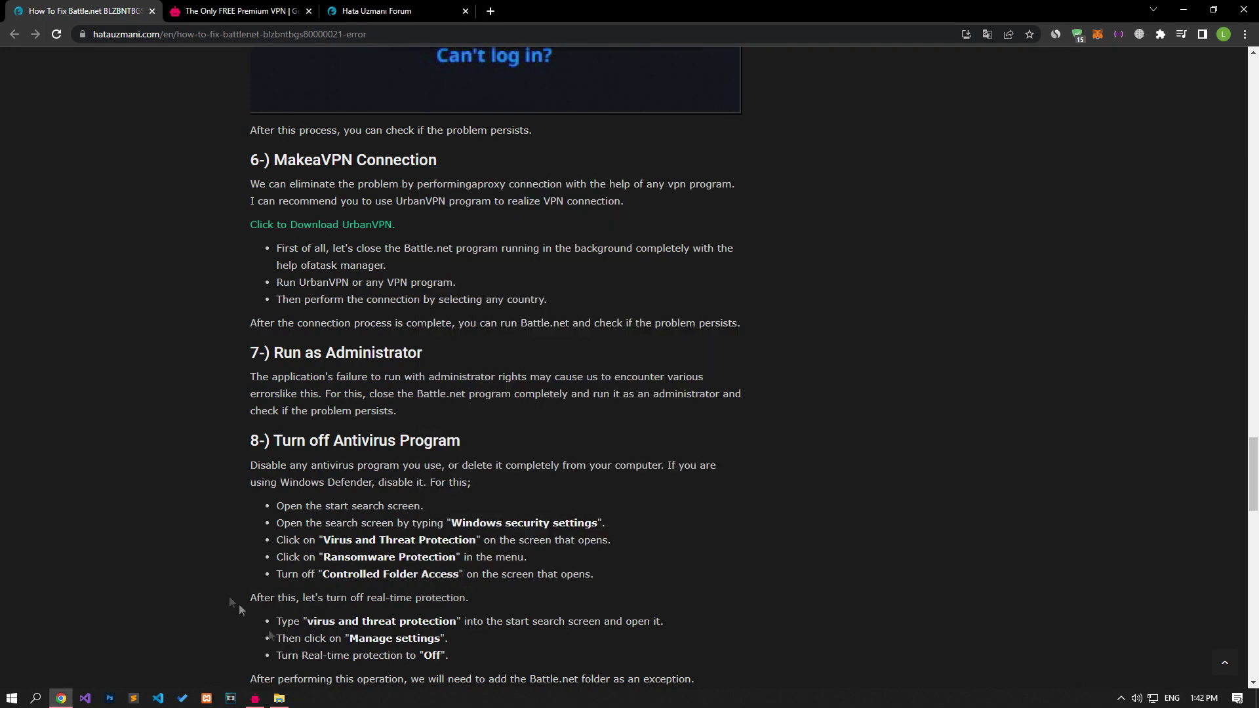
{"action": "left_click", "coordinate": [282, 700]}
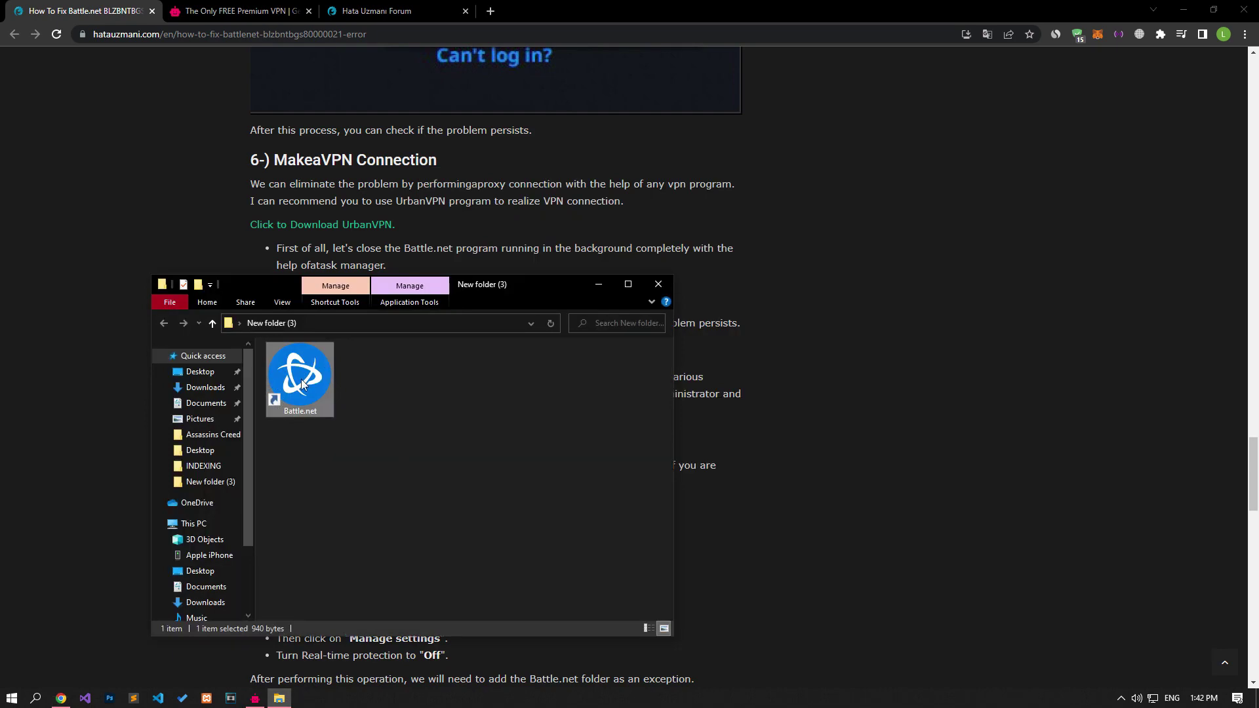
Set the Battle.net shortcut to always run as administrator and apply it.
{"action": "left_click", "coordinate": [36, 377]}
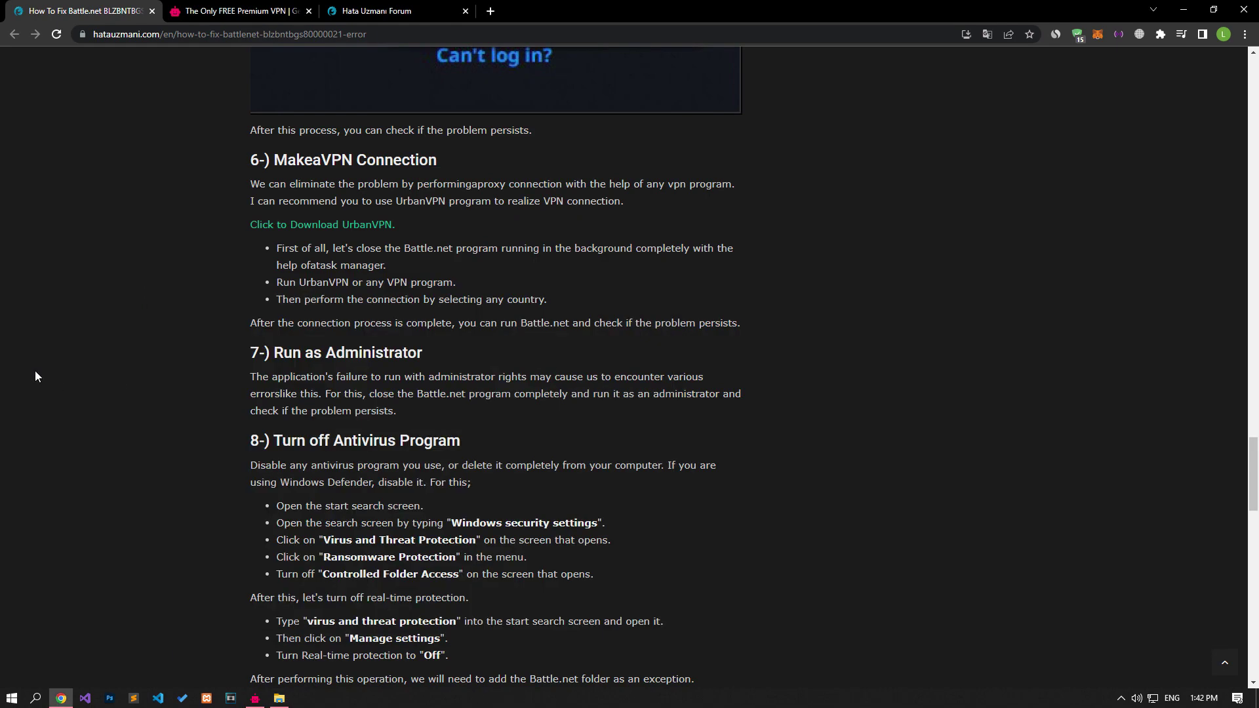
{"action": "scroll", "coordinate": [35, 371], "scroll_direction": "down", "scroll_amount": 3}
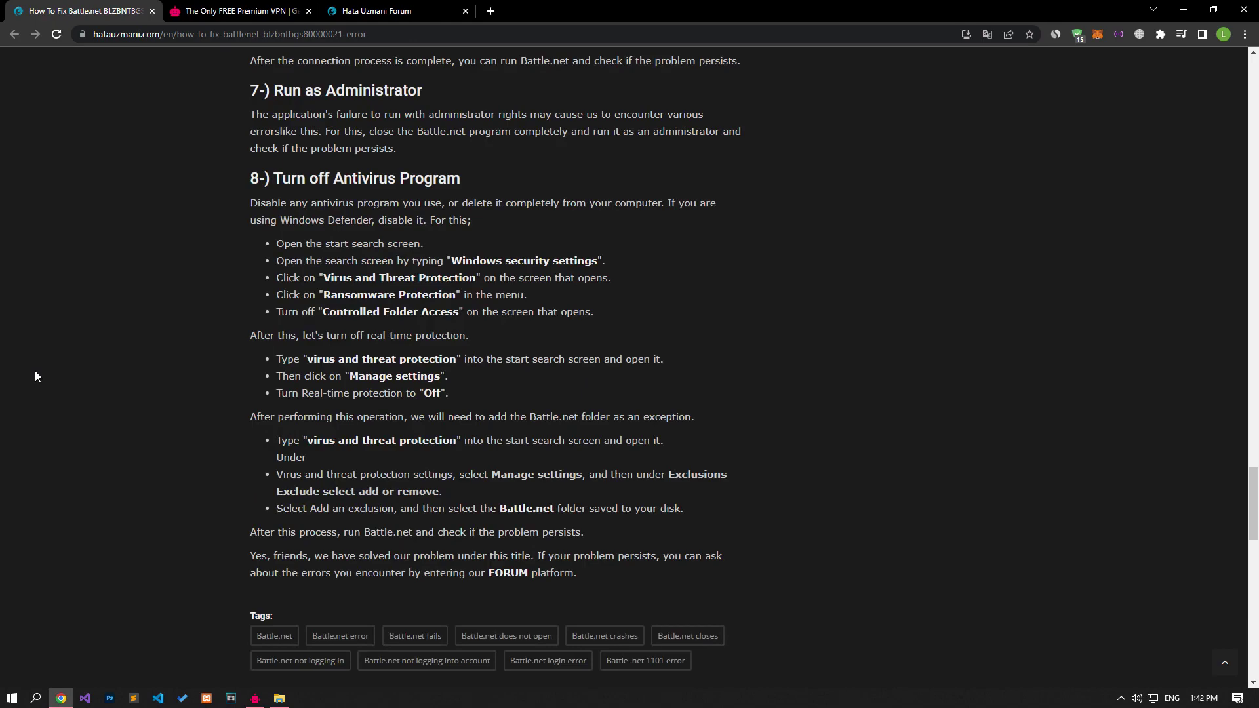
{"action": "left_click", "coordinate": [280, 699]}
{"action": "right_click", "coordinate": [301, 378]}
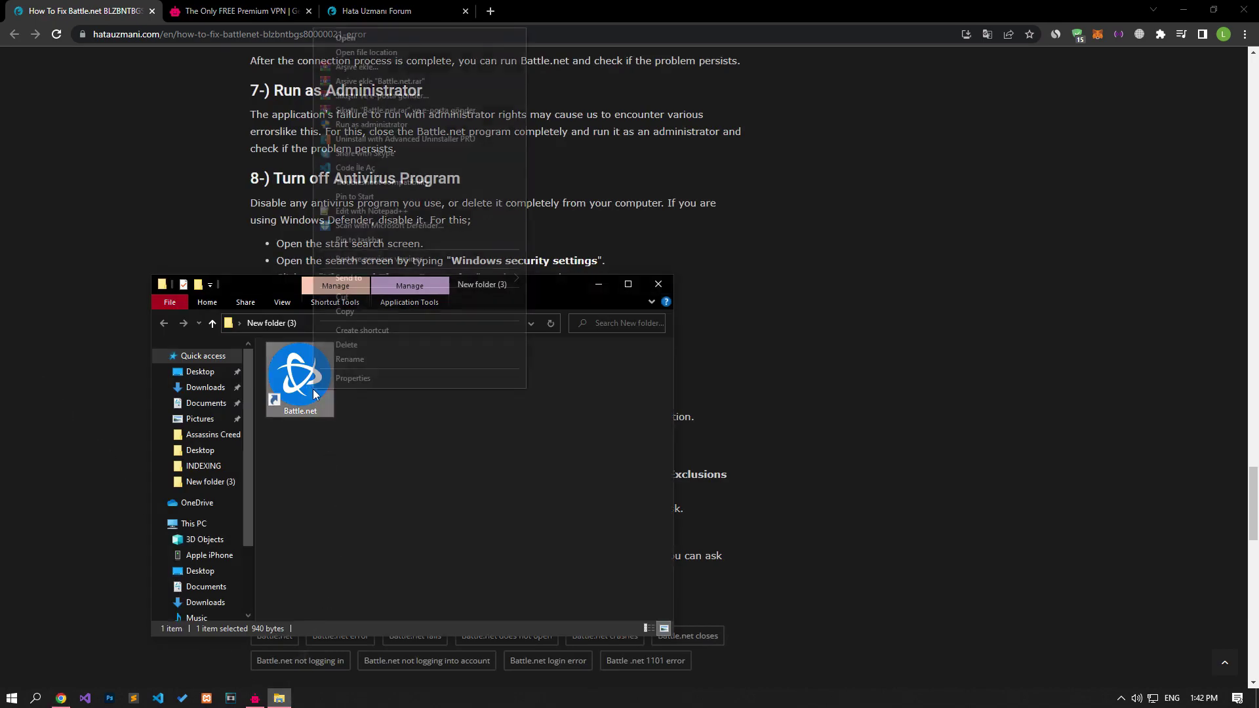
{"action": "left_click", "coordinate": [354, 381]}
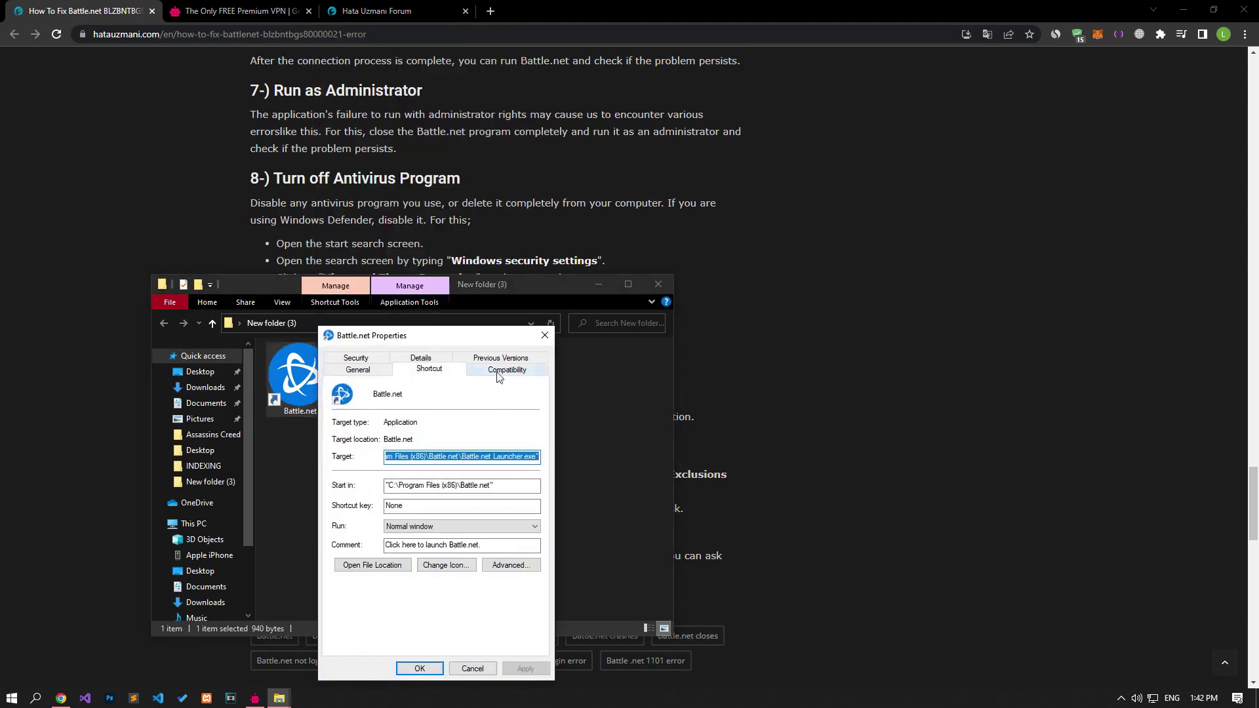
{"action": "left_click", "coordinate": [504, 371]}
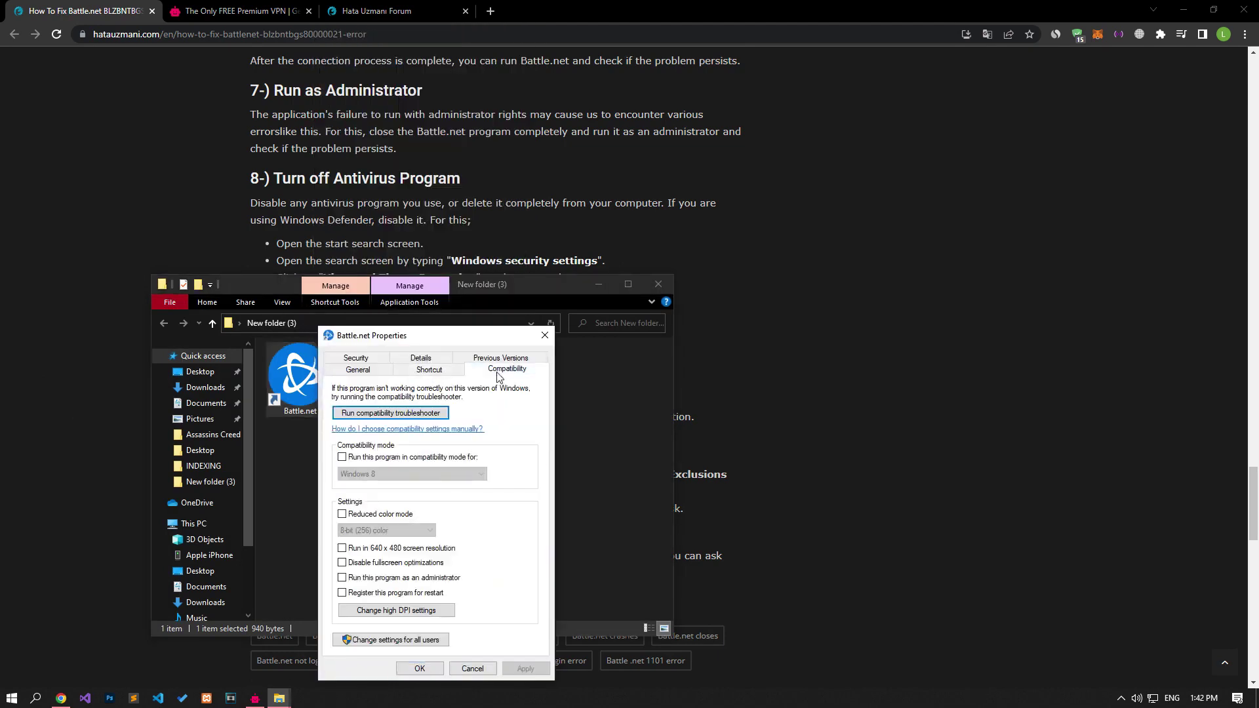
{"action": "left_click", "coordinate": [343, 578]}
{"action": "left_click", "coordinate": [525, 669]}
{"action": "left_click", "coordinate": [419, 669]}
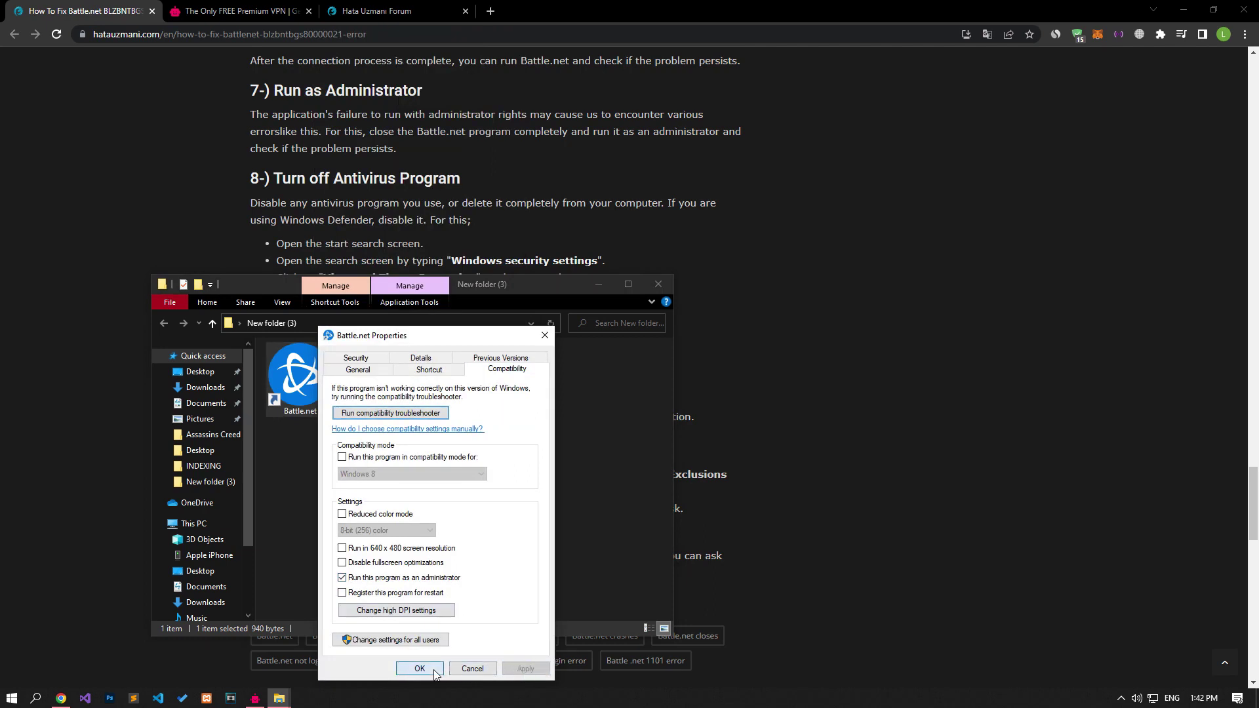
Close the shortcut folder and open Virus & threat protection from Start search.
{"action": "right_click", "coordinate": [316, 390]}
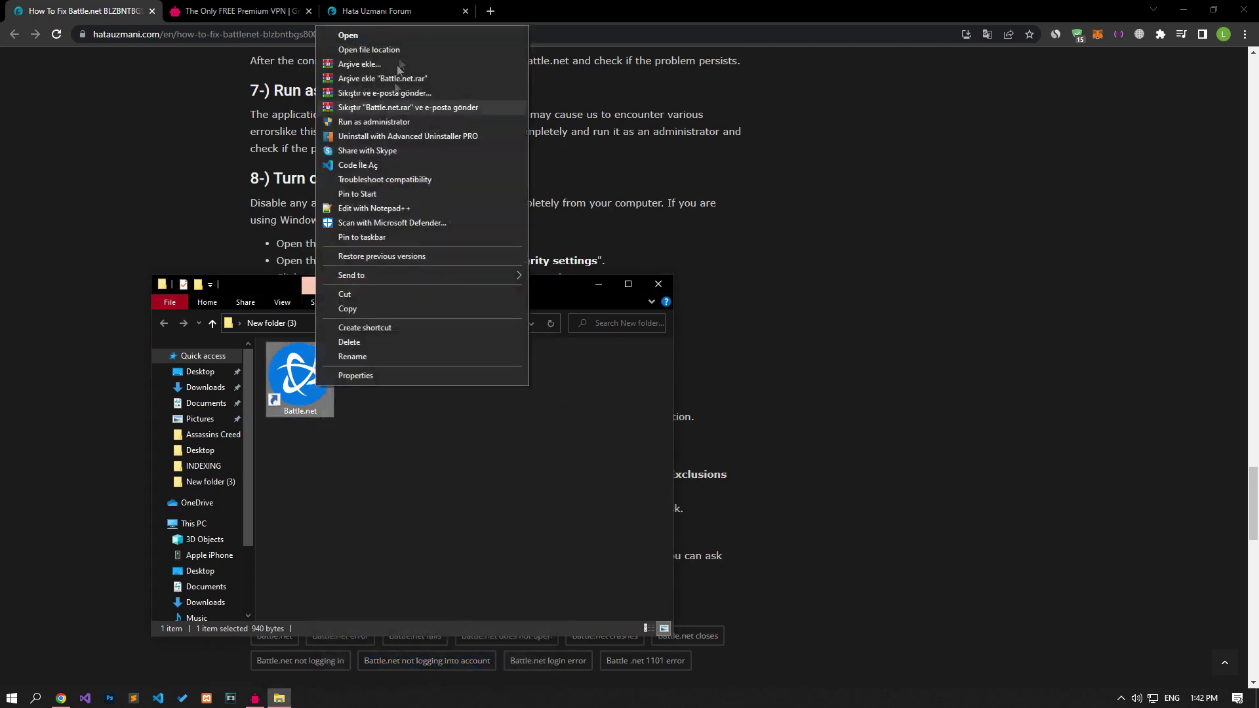
{"action": "left_click", "coordinate": [129, 209]}
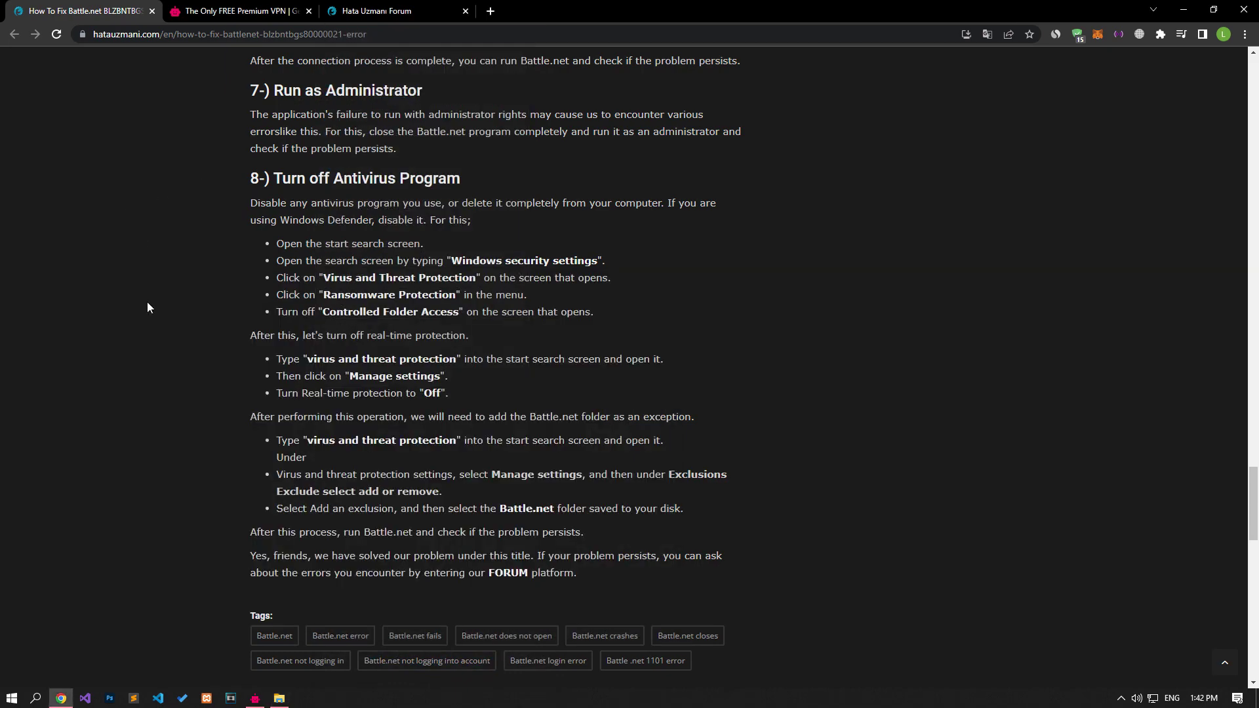
{"action": "left_click", "coordinate": [12, 699]}
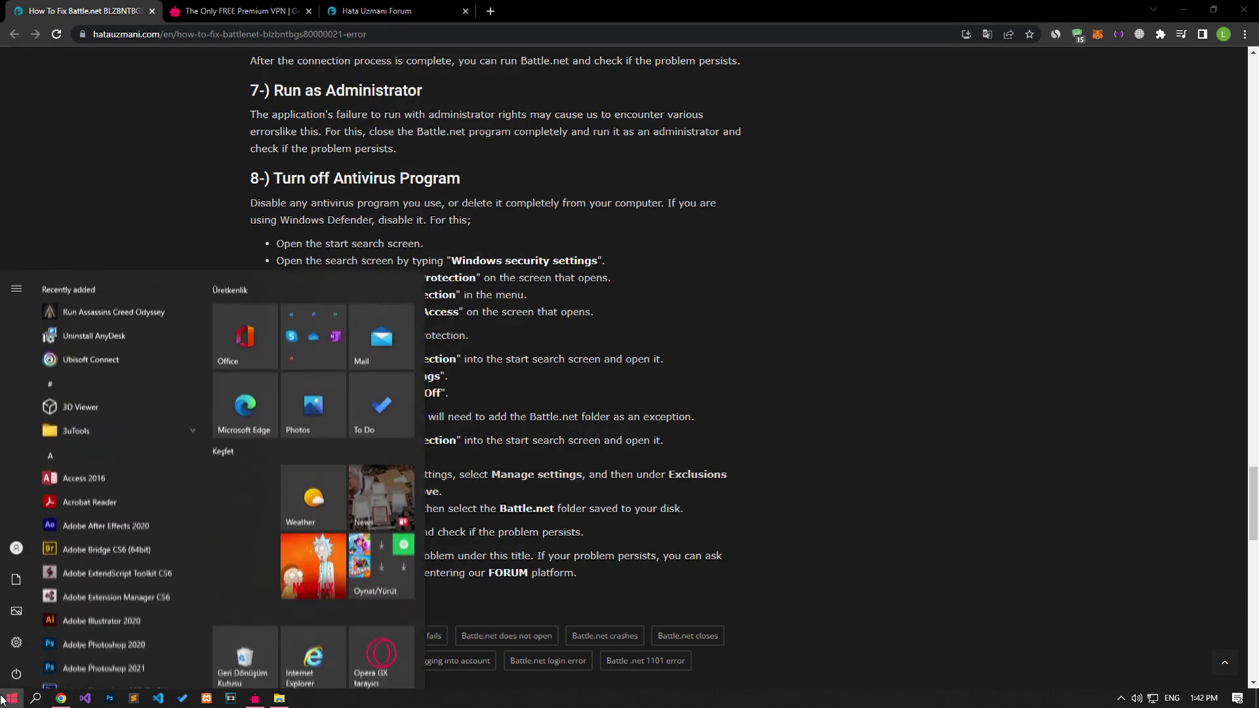
{"action": "type", "text": "vir"}
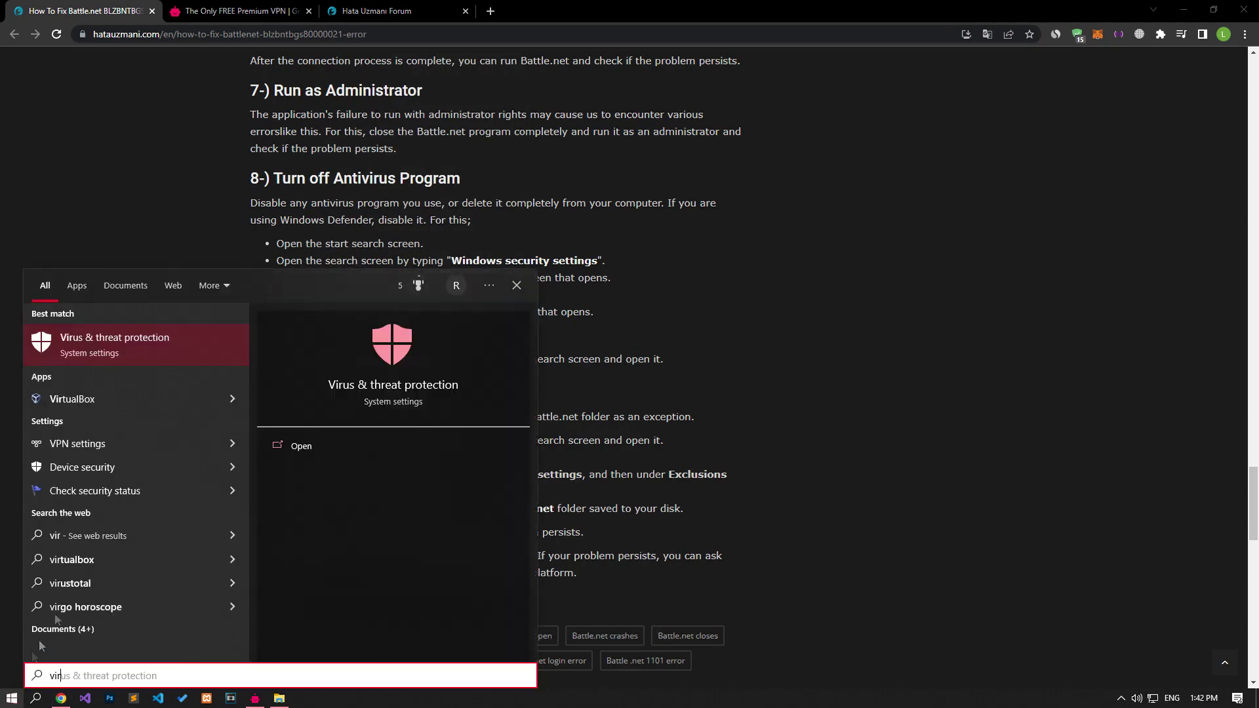
{"action": "left_click", "coordinate": [157, 355]}
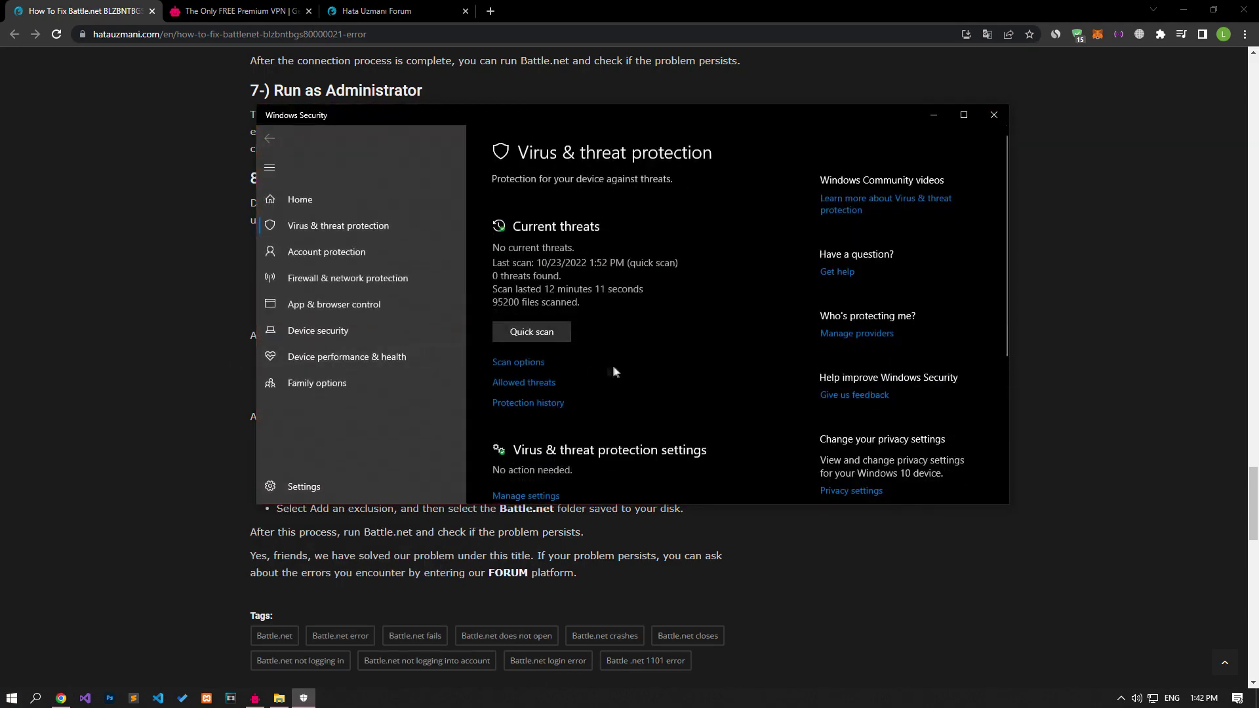
{"action": "scroll", "coordinate": [613, 371], "scroll_direction": "down", "scroll_amount": 3}
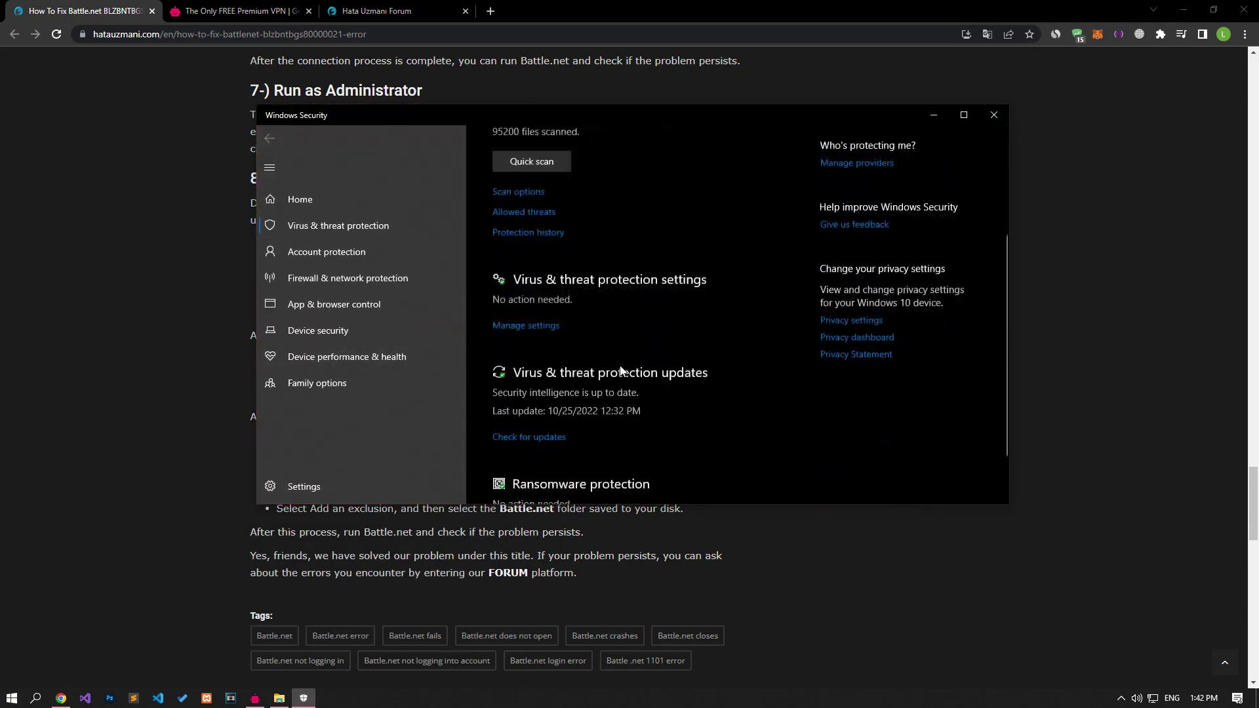
Turn off Defender real-time protection under Manage settings.
{"action": "left_click", "coordinate": [541, 334]}
{"action": "scroll", "coordinate": [541, 335], "scroll_direction": "down", "scroll_amount": 3}
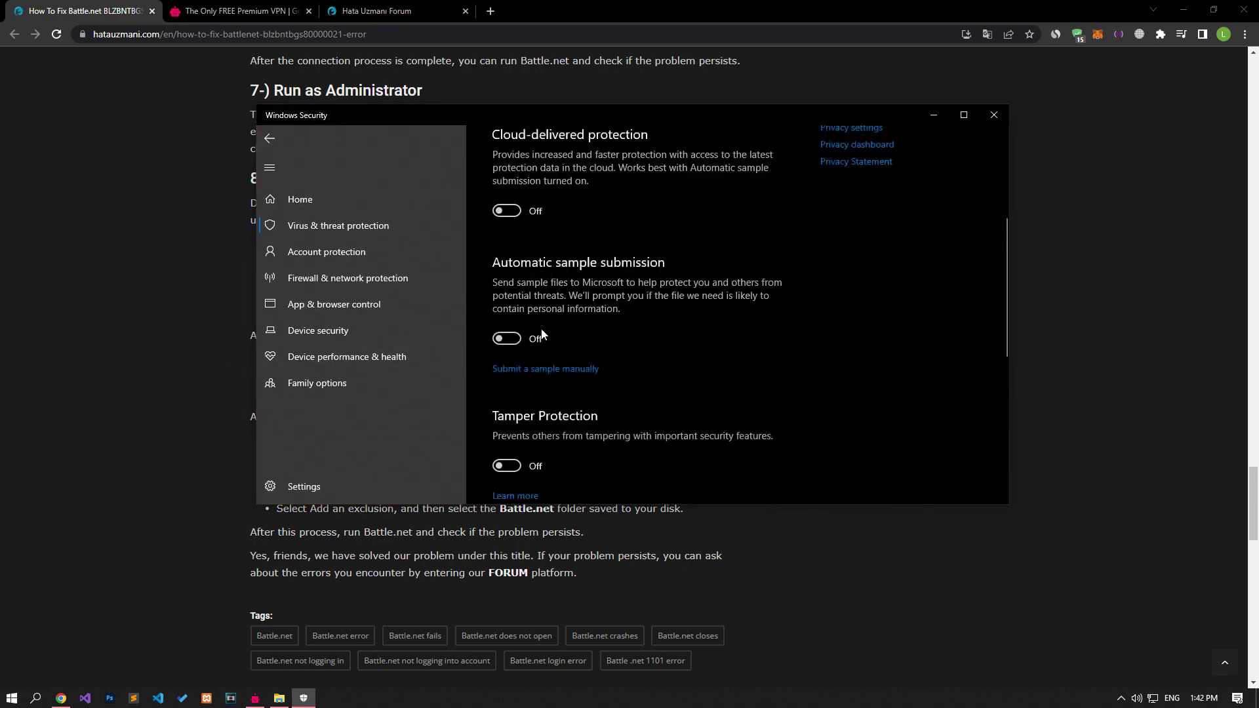
{"action": "scroll", "coordinate": [541, 335], "scroll_direction": "down", "scroll_amount": 3}
{"action": "scroll", "coordinate": [541, 335], "scroll_direction": "down", "scroll_amount": 3}
{"action": "scroll", "coordinate": [541, 334], "scroll_direction": "down", "scroll_amount": 2}
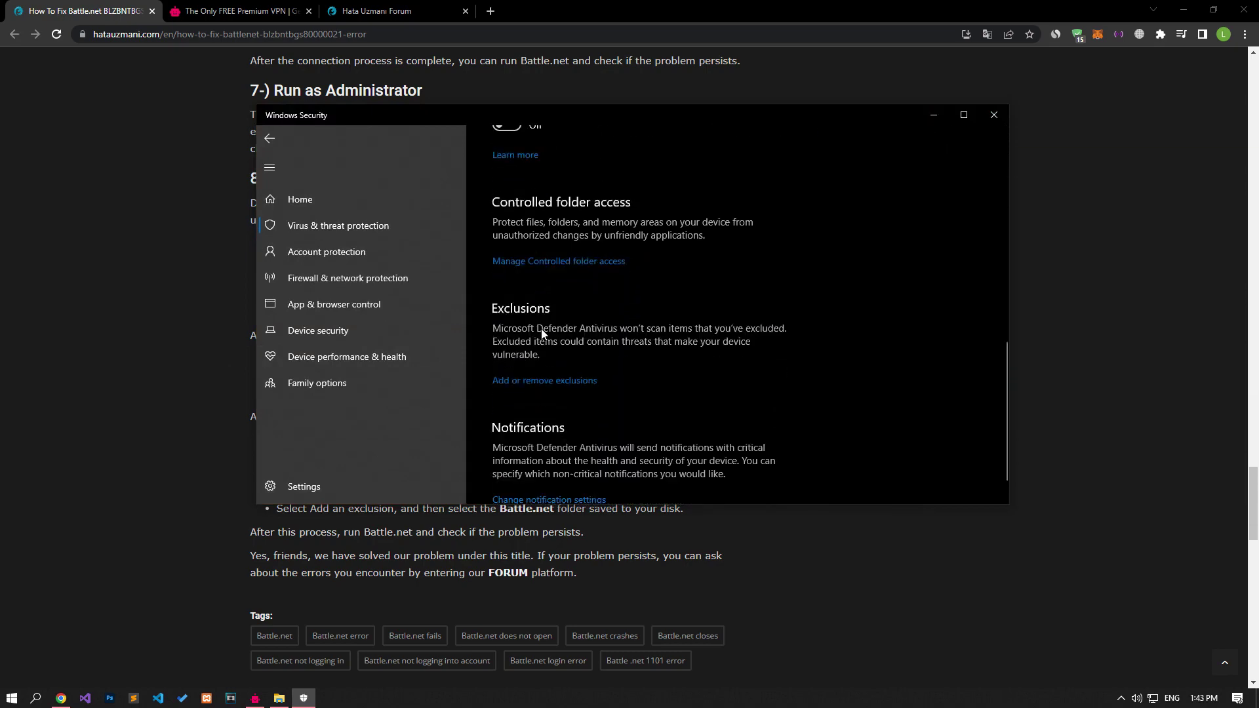
{"action": "scroll", "coordinate": [541, 335], "scroll_direction": "down", "scroll_amount": 1}
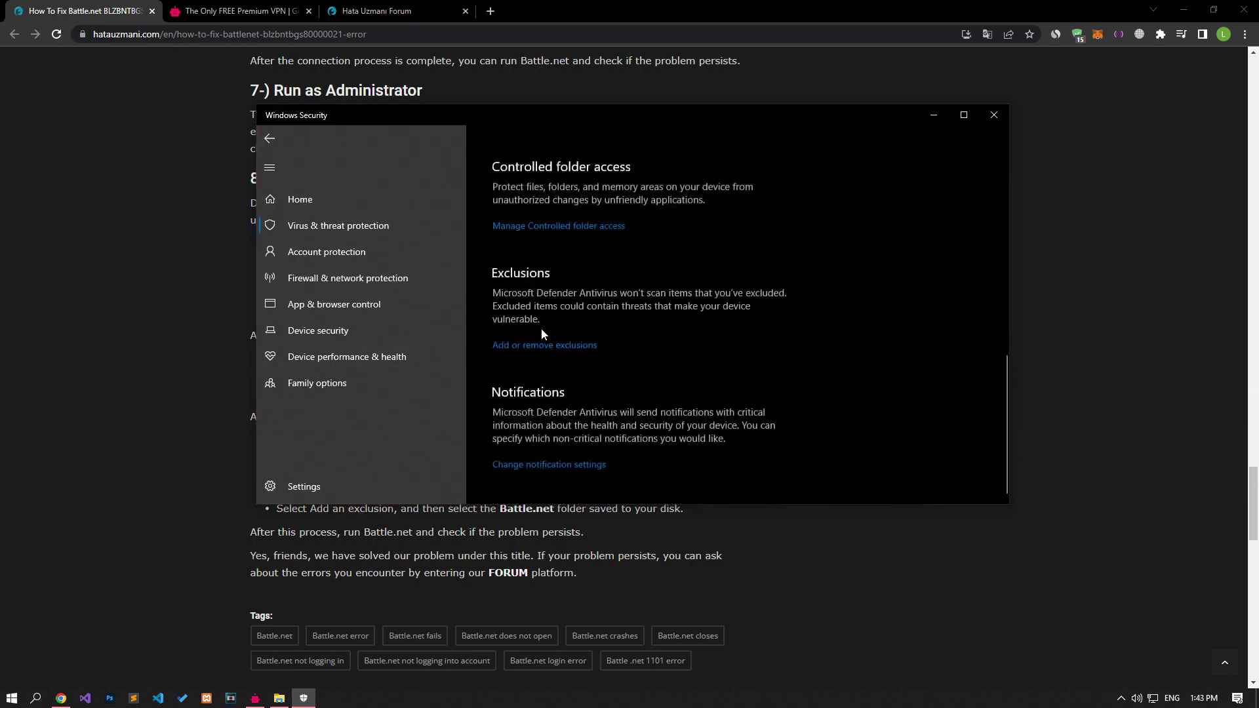
{"action": "left_click", "coordinate": [535, 229]}
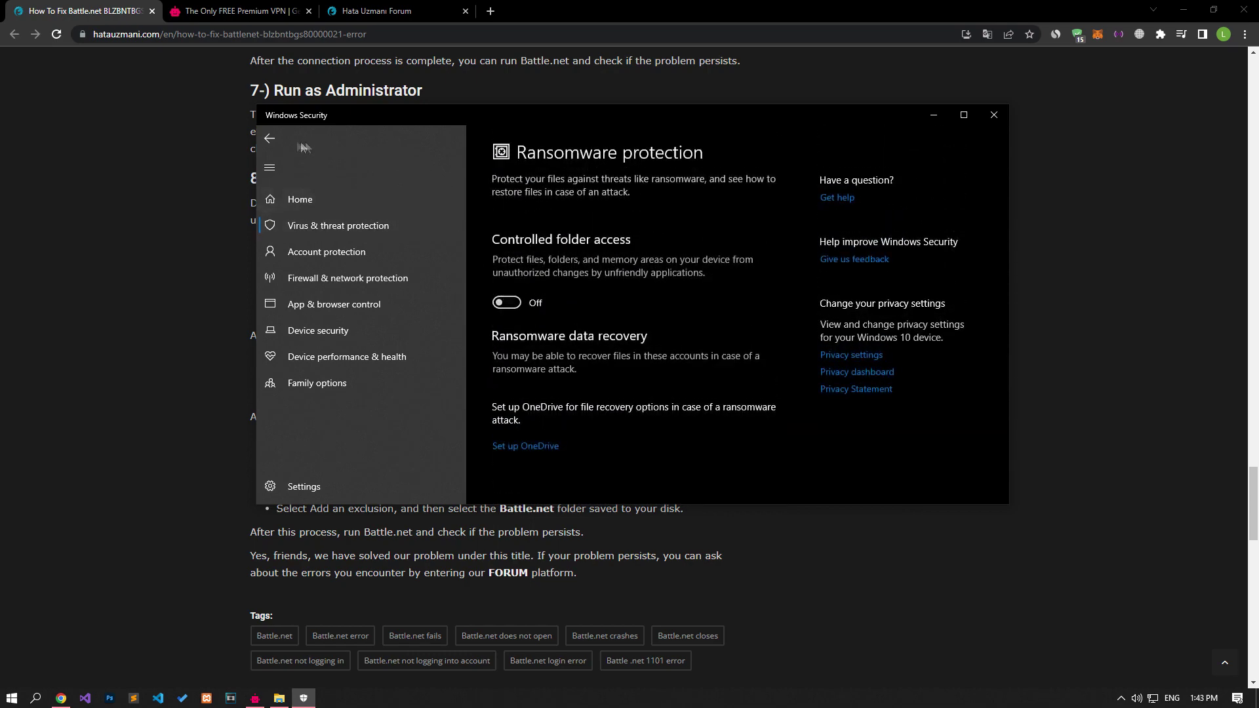
{"action": "left_click", "coordinate": [270, 139]}
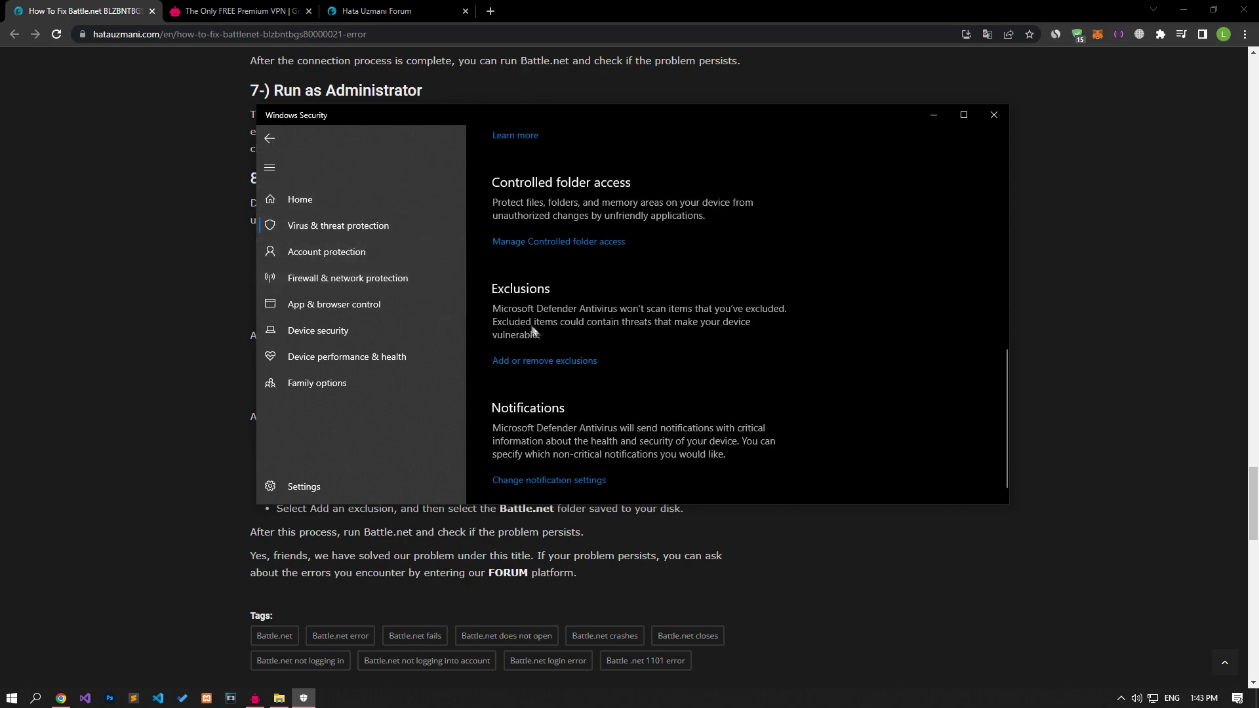
{"action": "scroll", "coordinate": [554, 360], "scroll_direction": "up", "scroll_amount": 5}
{"action": "scroll", "coordinate": [553, 360], "scroll_direction": "up", "scroll_amount": 3}
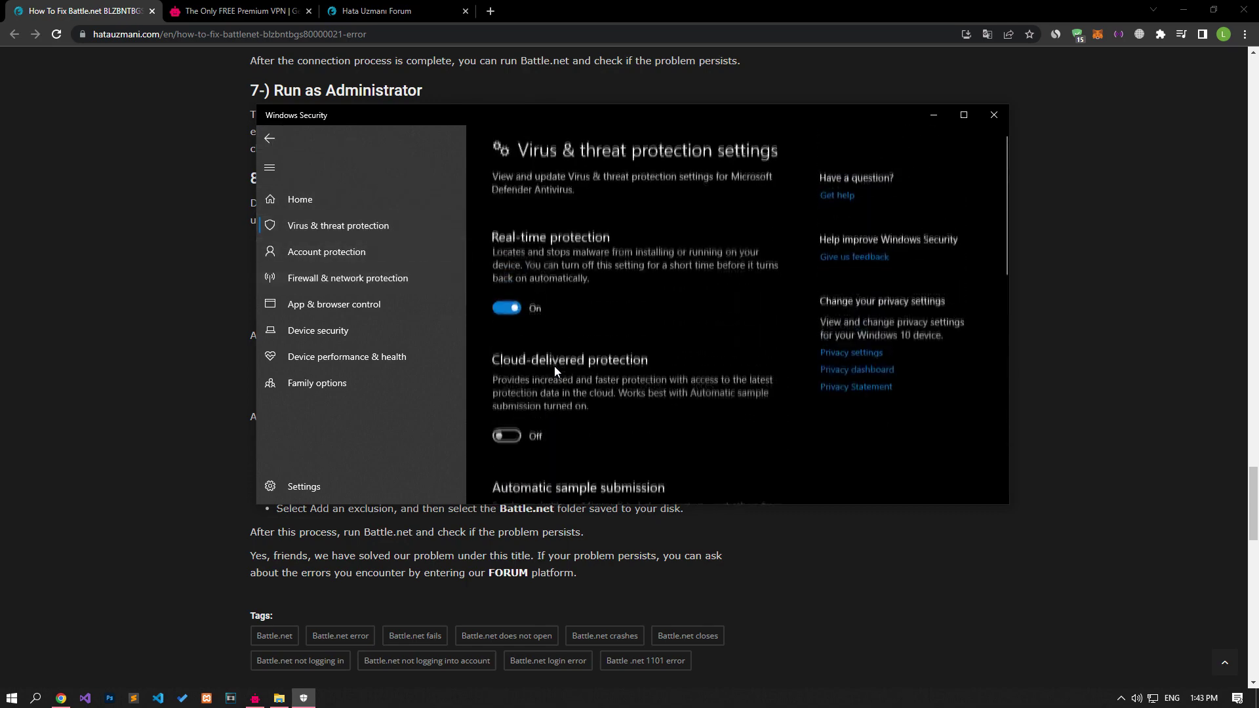
{"action": "left_click", "coordinate": [504, 310]}
{"action": "scroll", "coordinate": [504, 310], "scroll_direction": "down", "scroll_amount": 5}
{"action": "scroll", "coordinate": [504, 310], "scroll_direction": "down", "scroll_amount": 3}
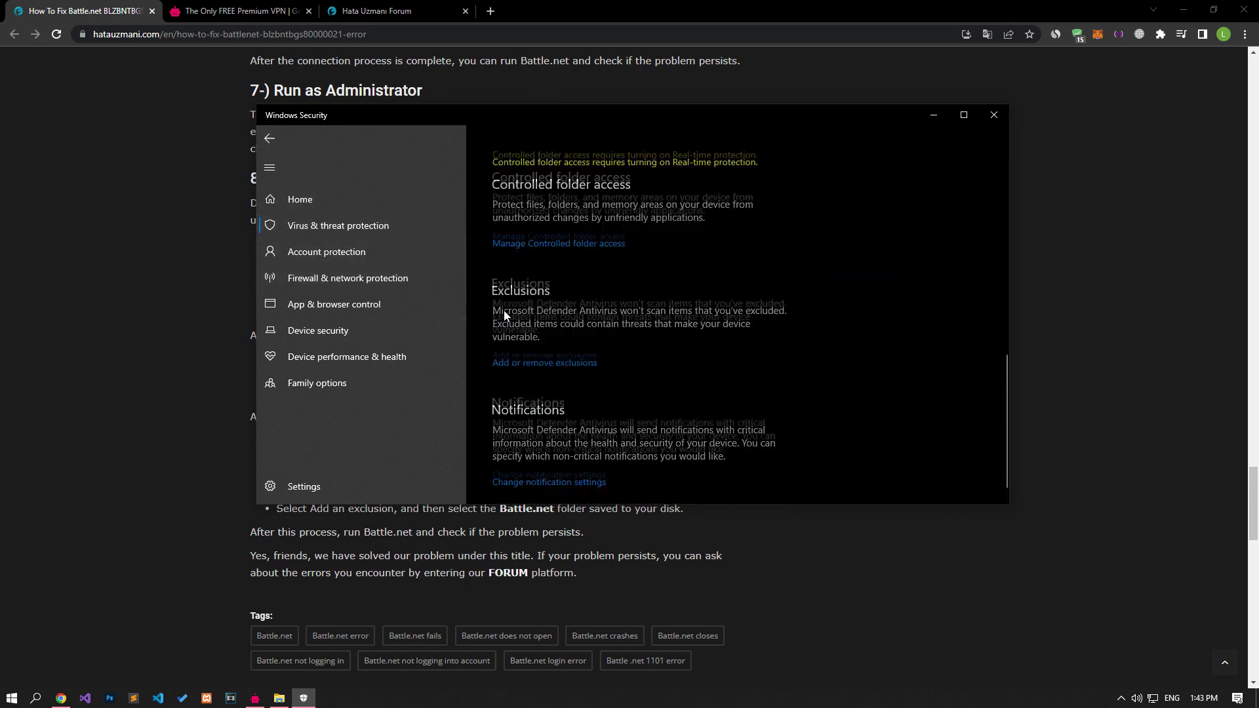
Start adding a Folder exclusion from Add or remove exclusions.
{"action": "left_click", "coordinate": [577, 349]}
{"action": "left_click", "coordinate": [551, 259]}
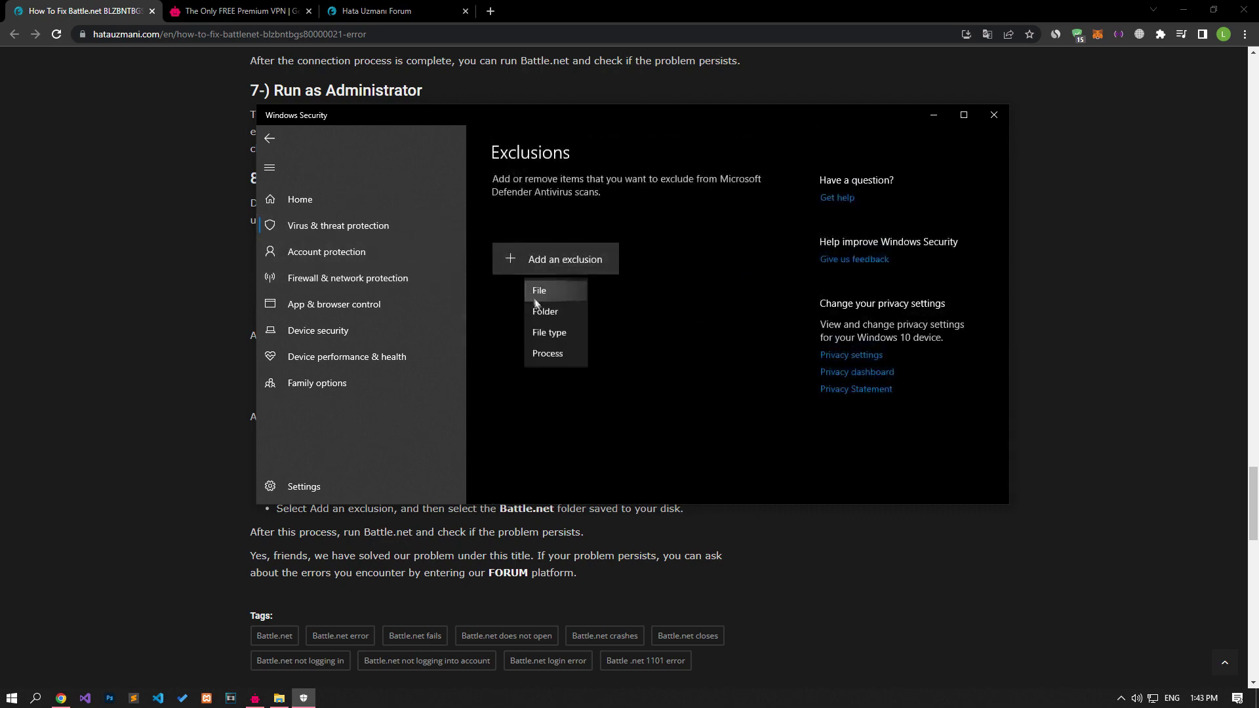
{"action": "left_click", "coordinate": [548, 310]}
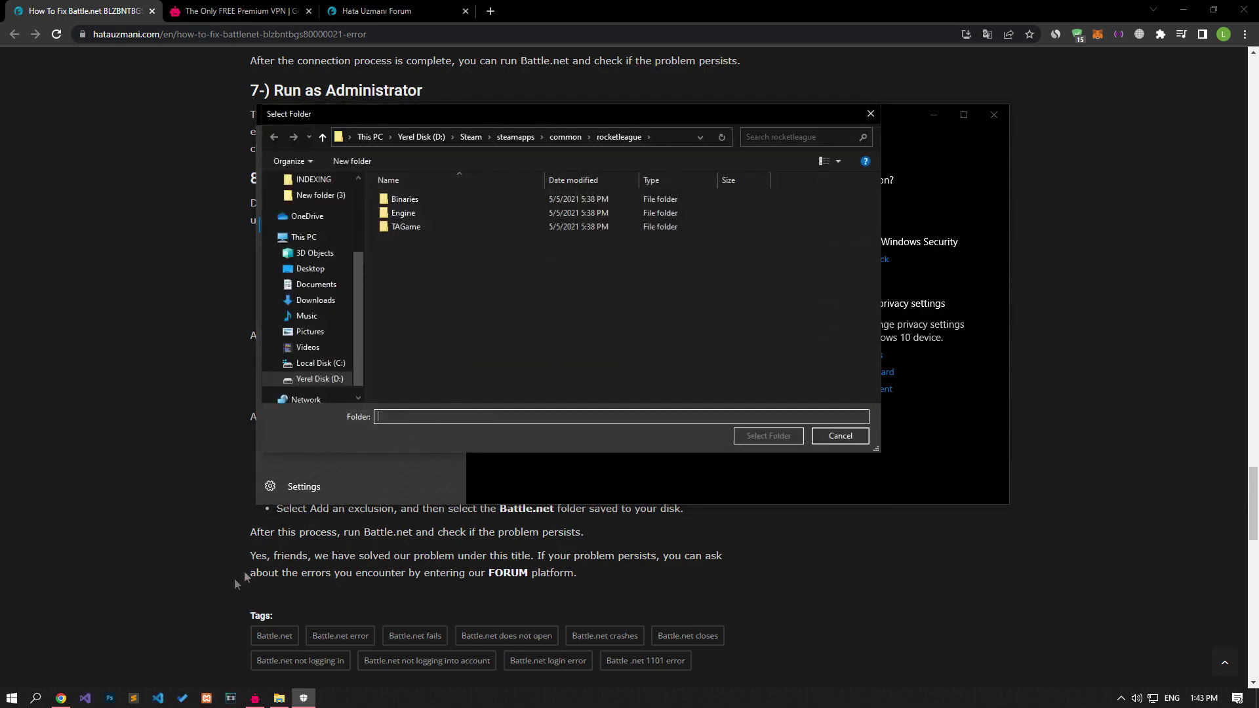
Copy the %localappdata% path into Select Folder and exclude its Battle.net folder.
{"action": "left_click", "coordinate": [12, 699]}
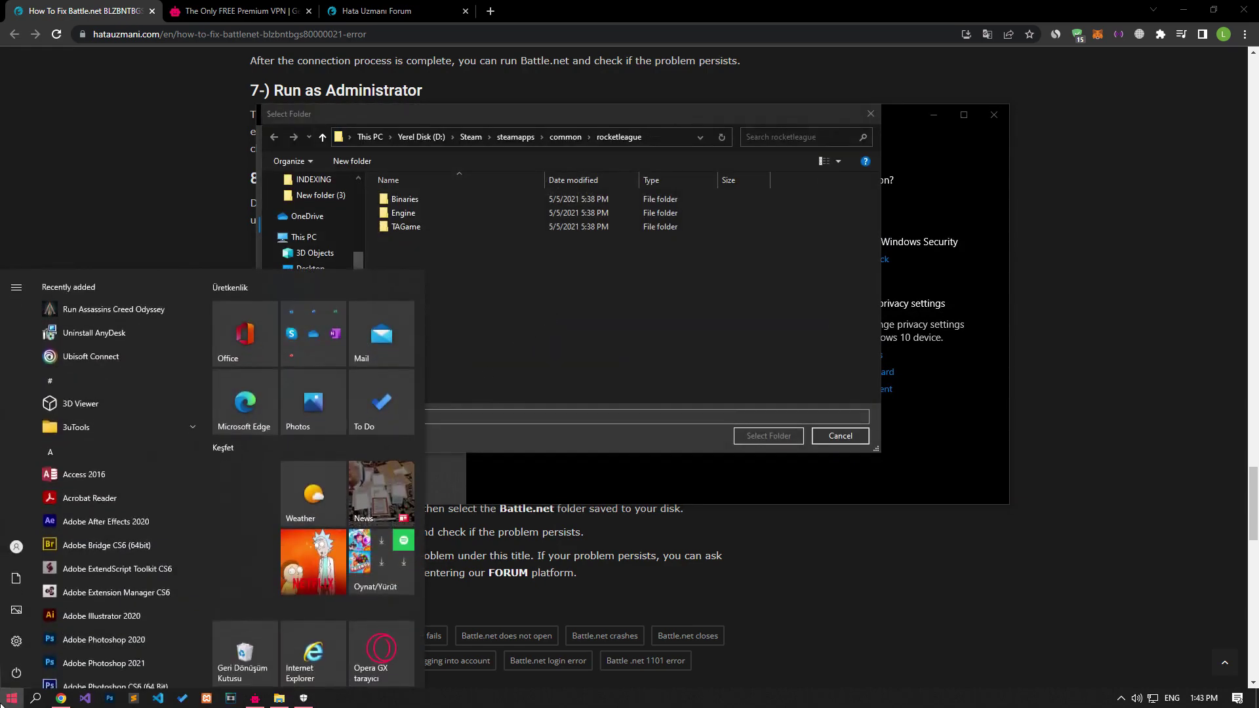
{"action": "type", "text": "%local"}
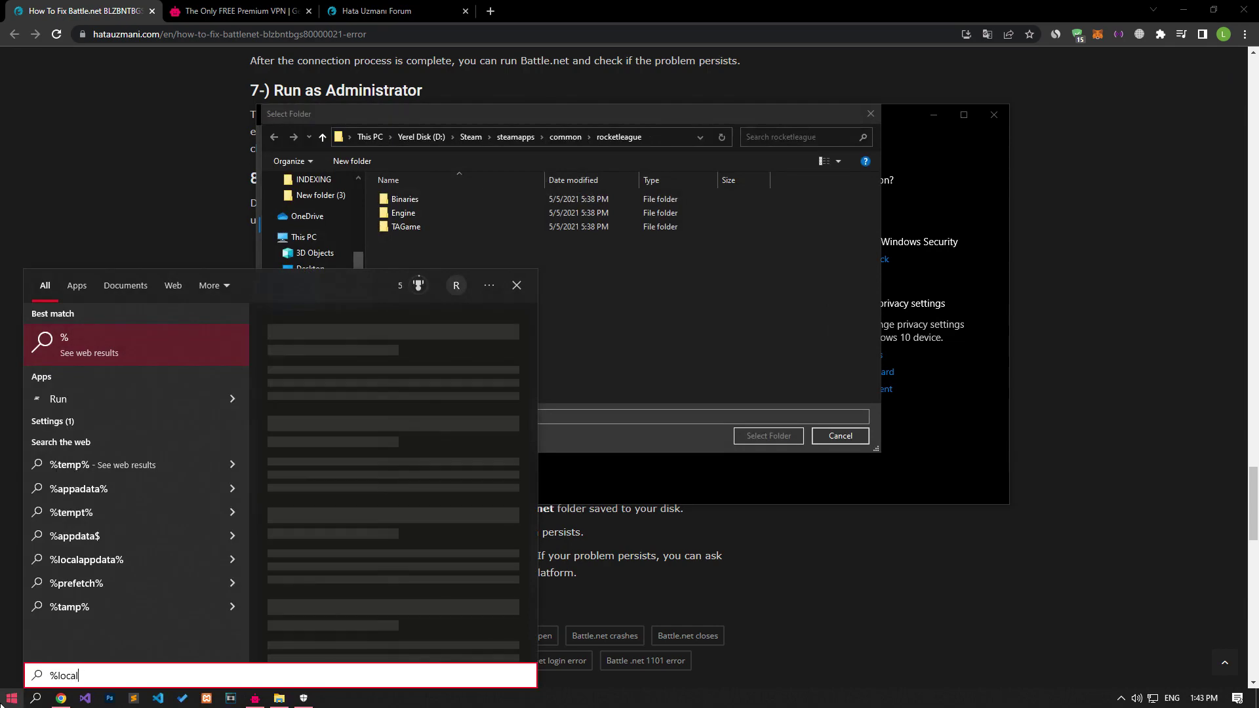
{"action": "type", "text": "appdata%"}
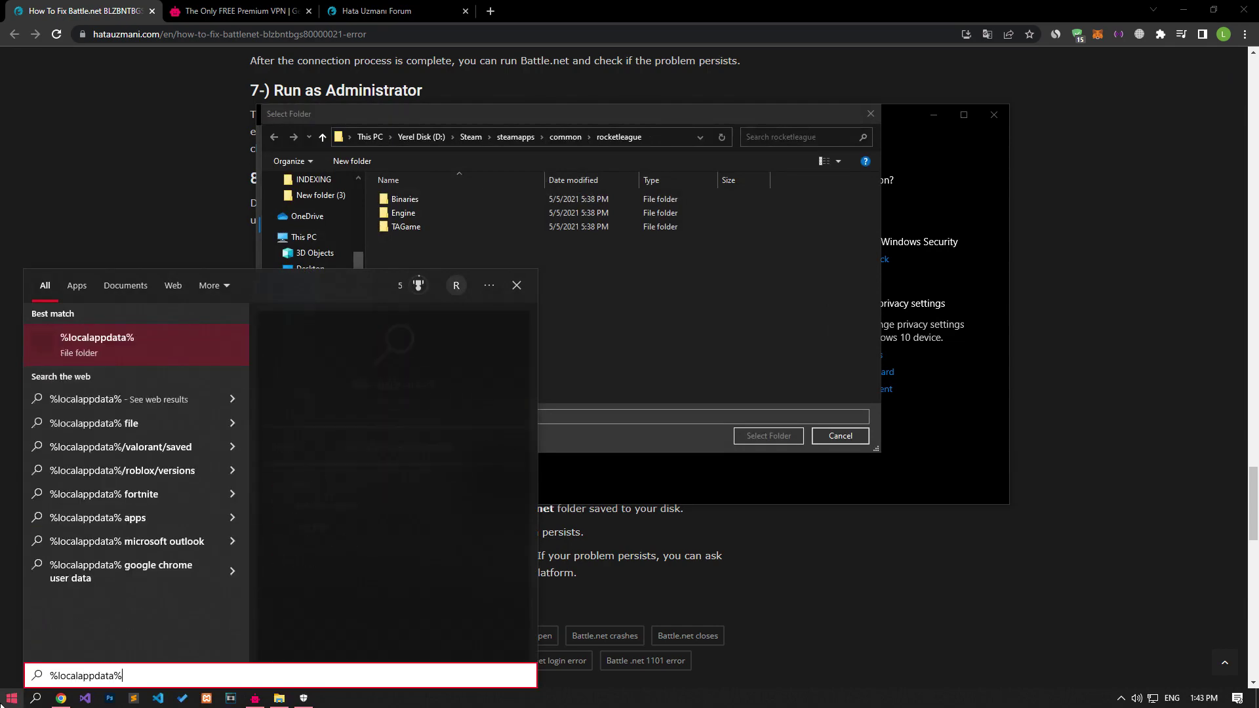
{"action": "key", "text": "Return"}
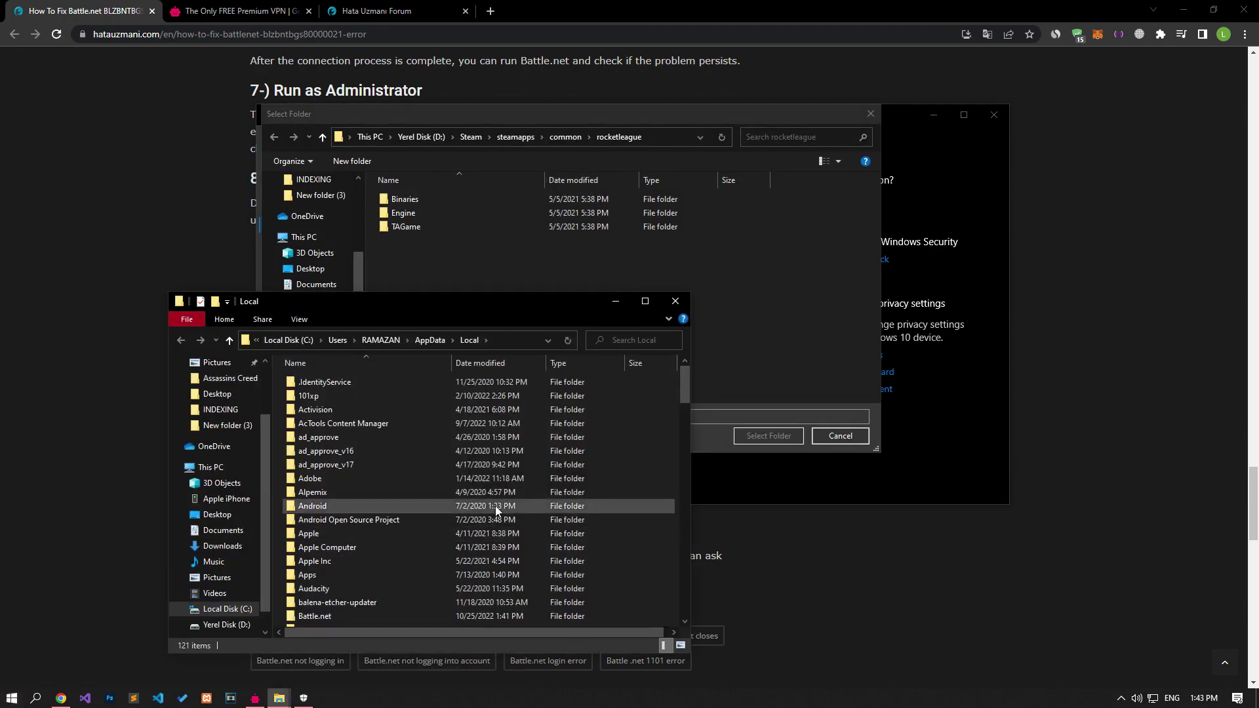
{"action": "left_click", "coordinate": [510, 340]}
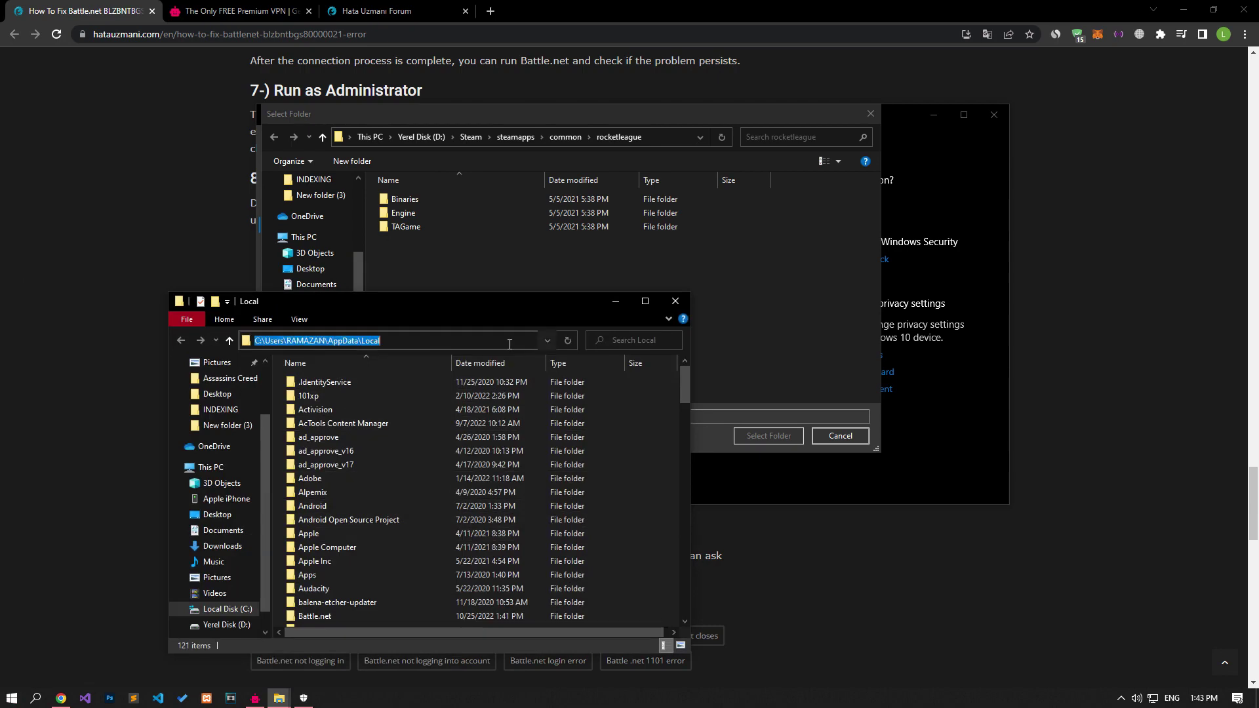
{"action": "right_click", "coordinate": [377, 341]}
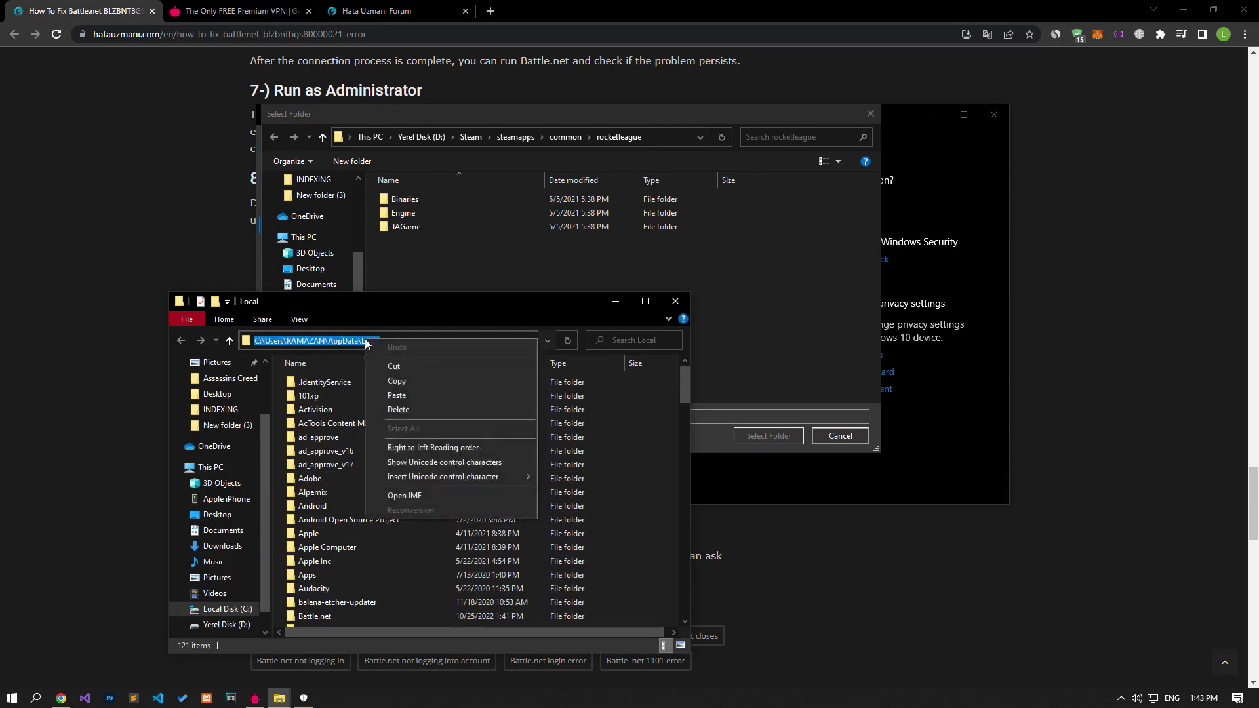
{"action": "left_click", "coordinate": [399, 383]}
{"action": "left_click", "coordinate": [630, 137]}
{"action": "key", "text": "ctrl+v"}
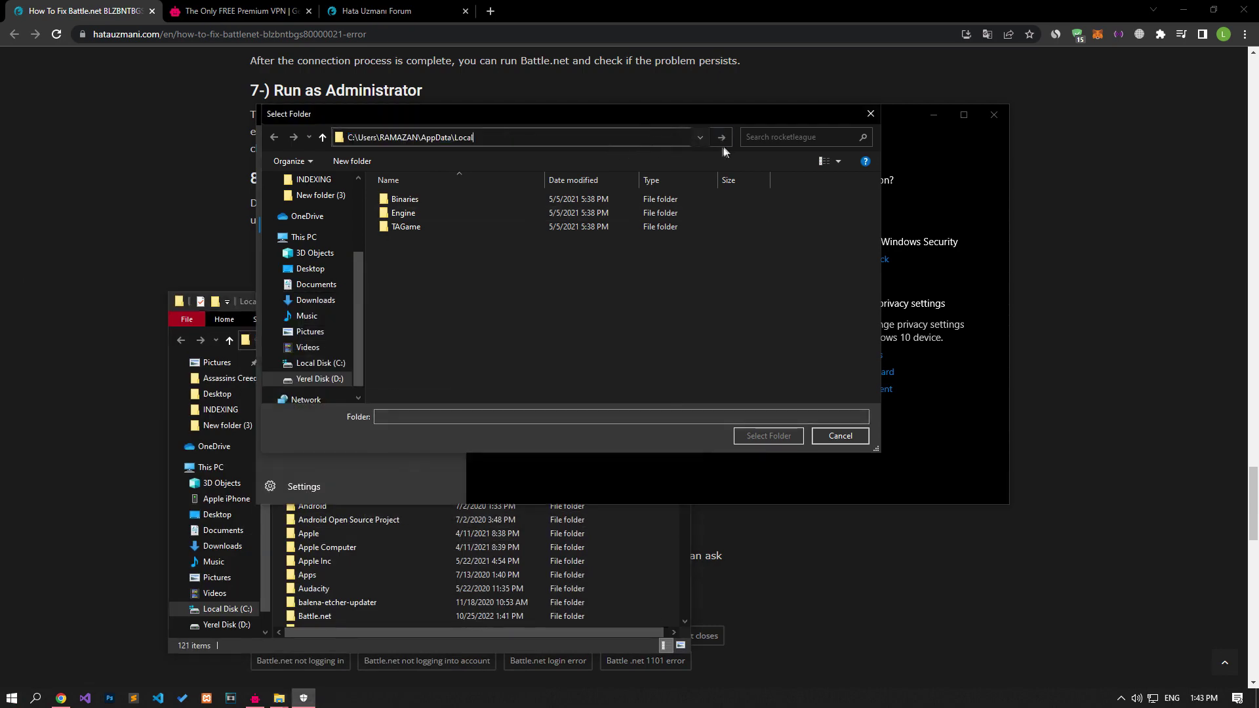
{"action": "left_click", "coordinate": [721, 136]}
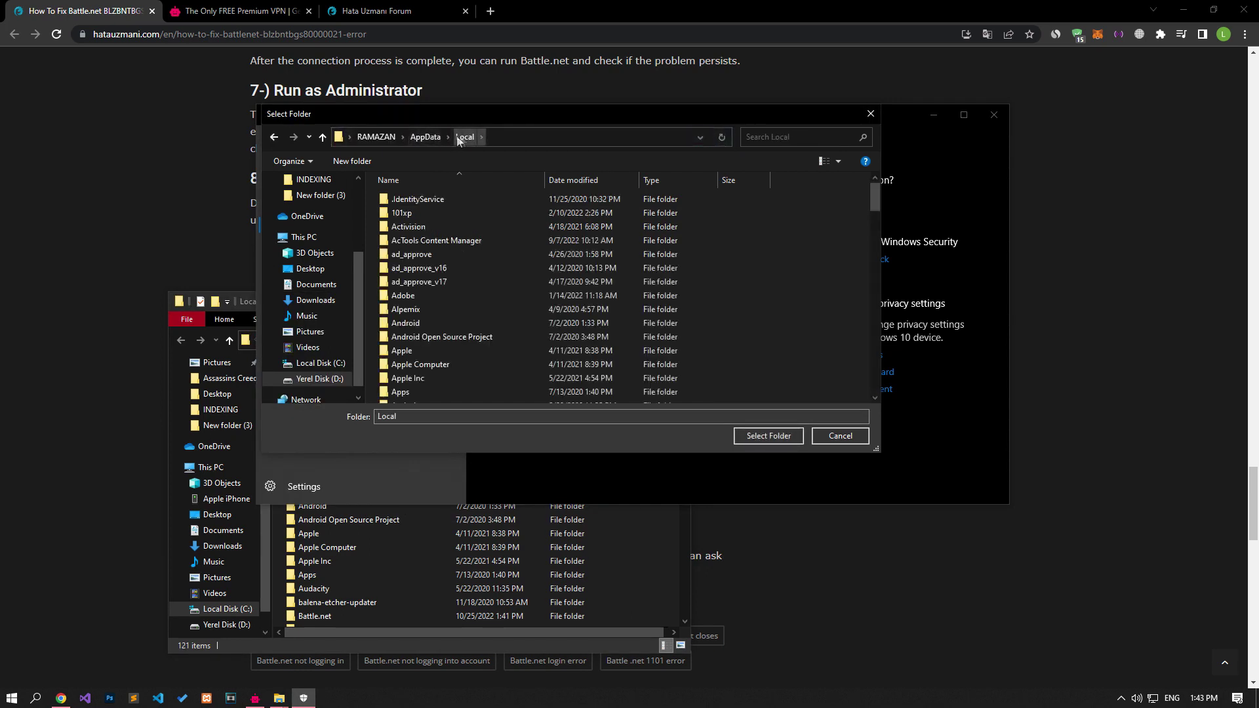
{"action": "type", "text": "battle"}
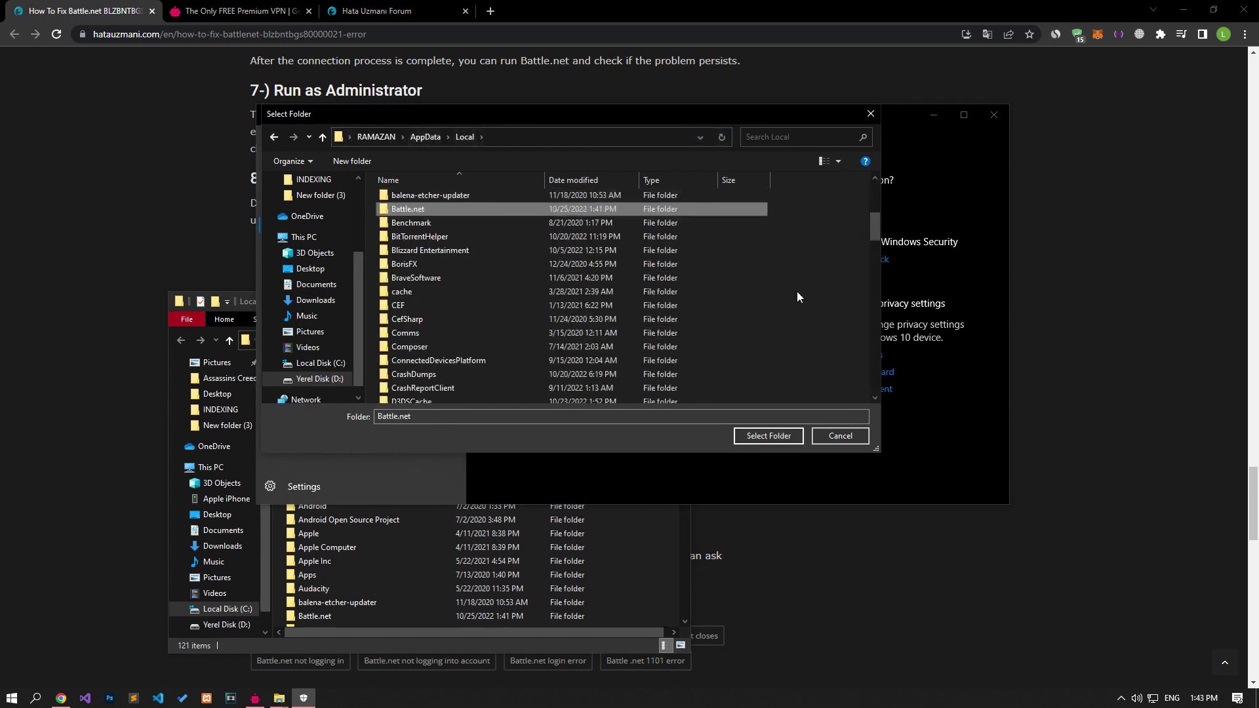
{"action": "left_click", "coordinate": [759, 436]}
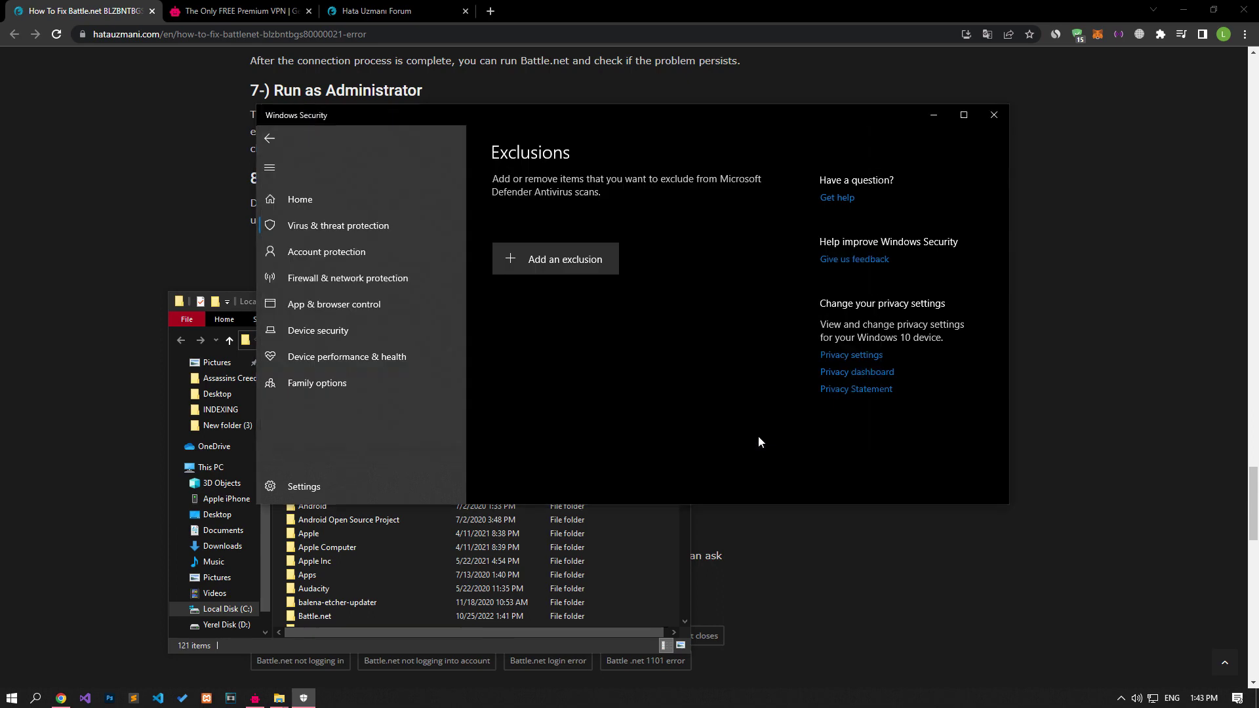
Add a folder exclusion by pasting the AppData\Local path and selecting Blizzard Entertainment.
{"action": "left_click", "coordinate": [594, 258]}
{"action": "left_click", "coordinate": [555, 312]}
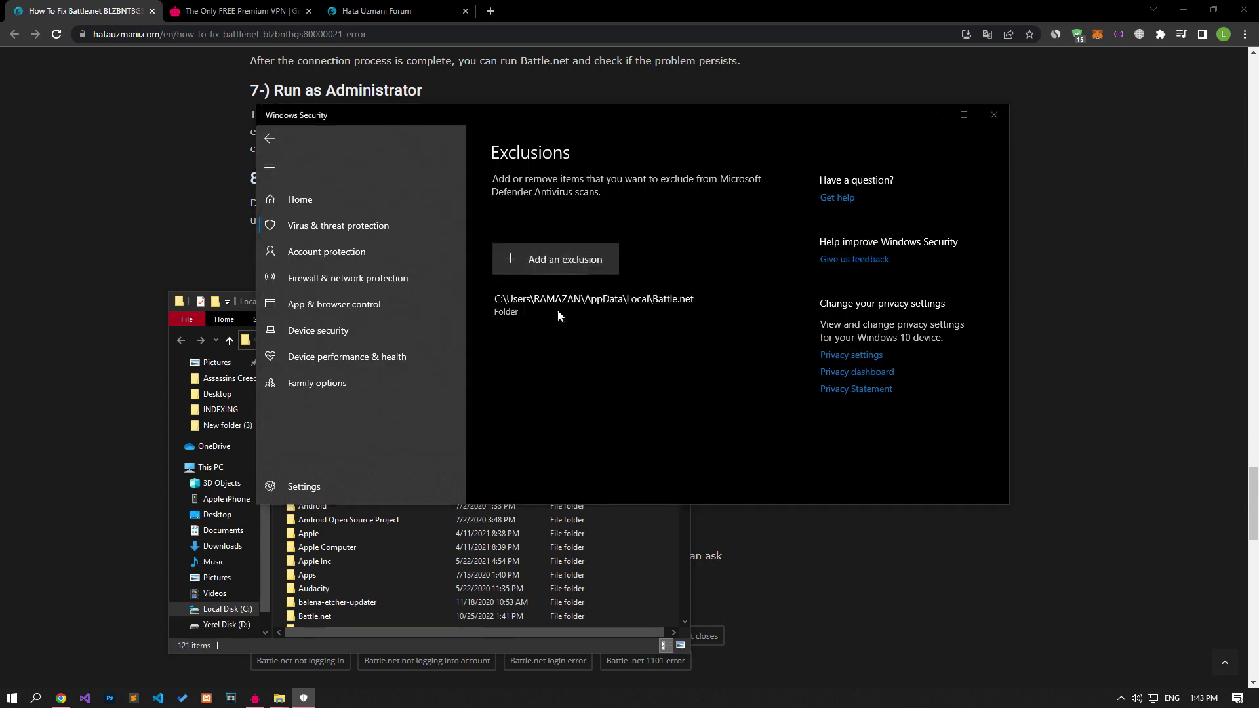
{"action": "left_click", "coordinate": [551, 137]}
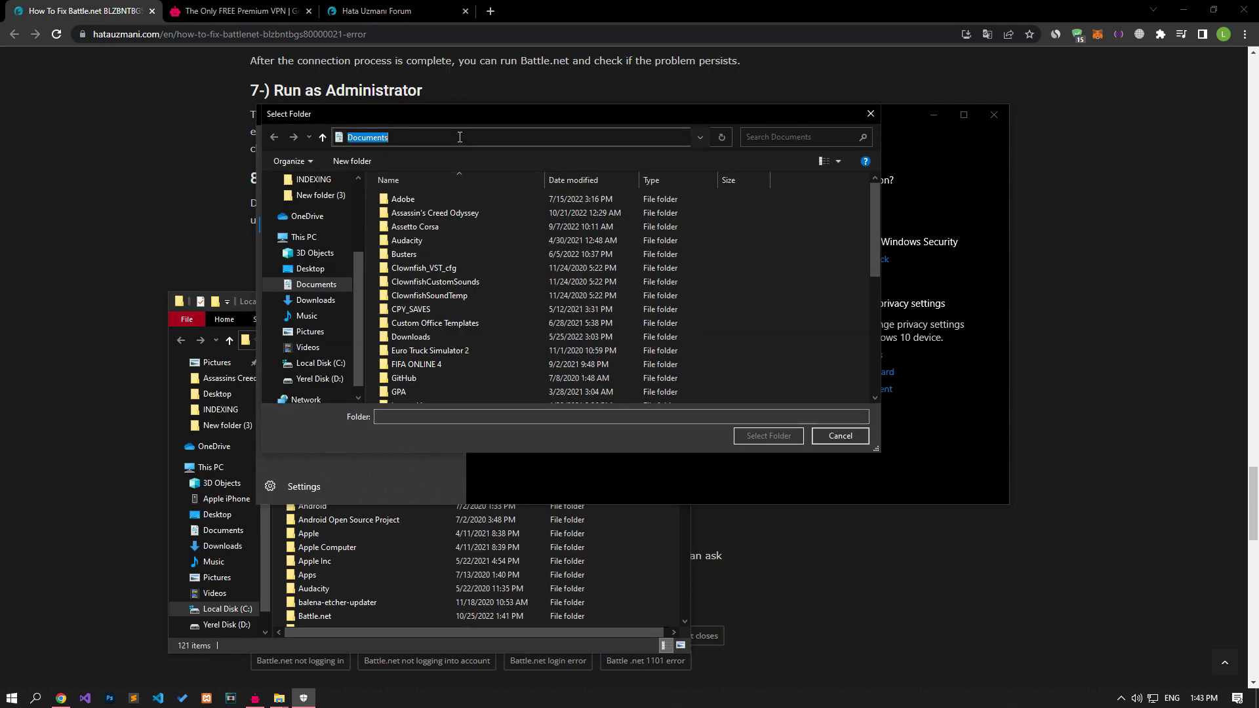
{"action": "right_click", "coordinate": [463, 137]}
{"action": "left_click", "coordinate": [490, 192]}
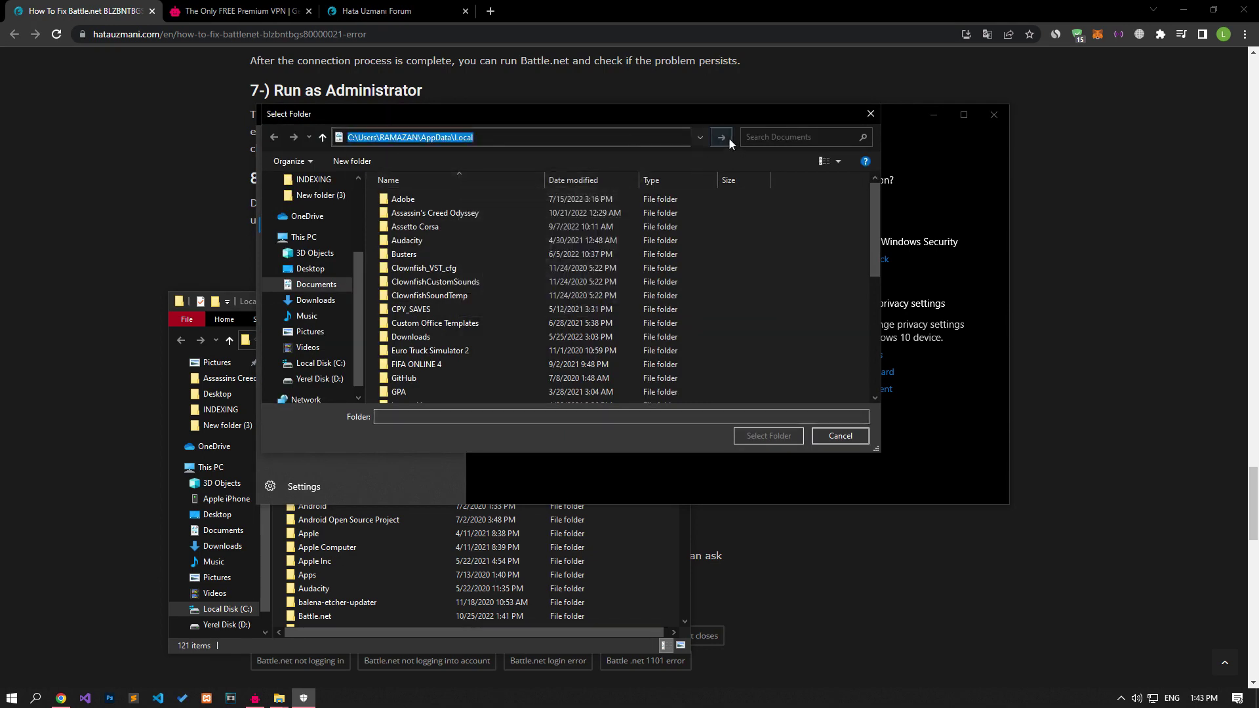
{"action": "left_click", "coordinate": [720, 137]}
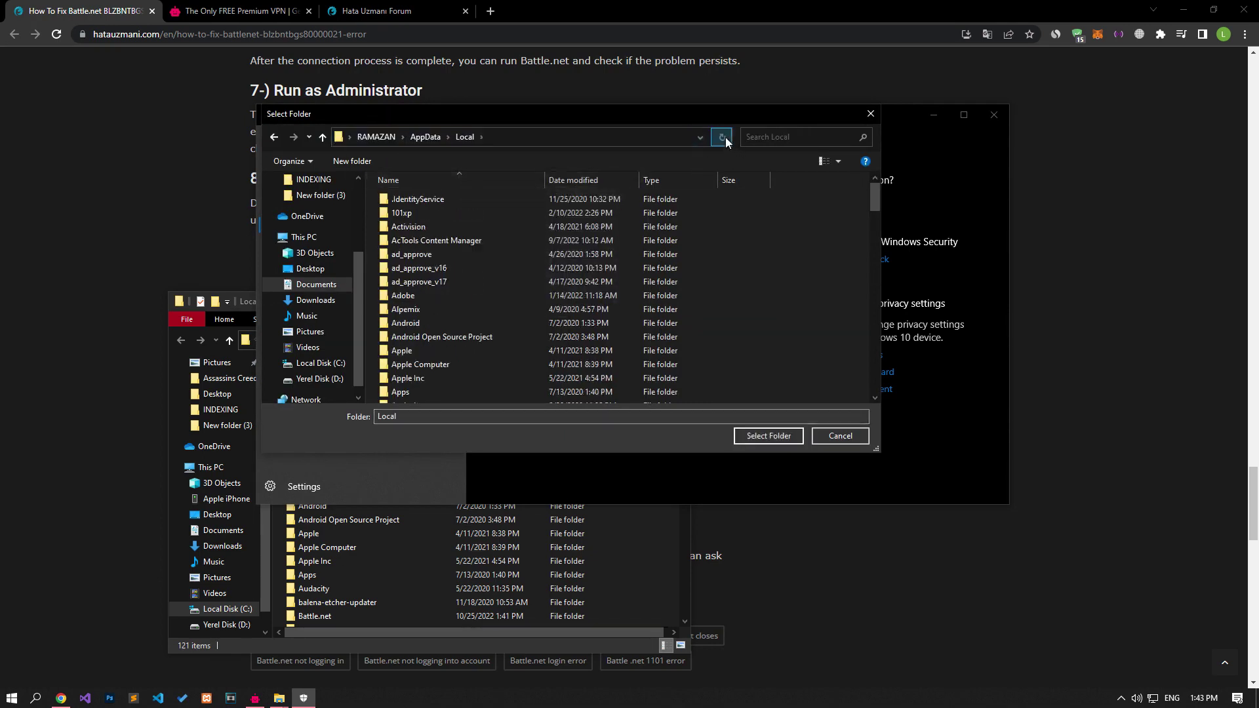
{"action": "left_click", "coordinate": [482, 282]}
{"action": "type", "text": "b"}
{"action": "left_click", "coordinate": [431, 251]}
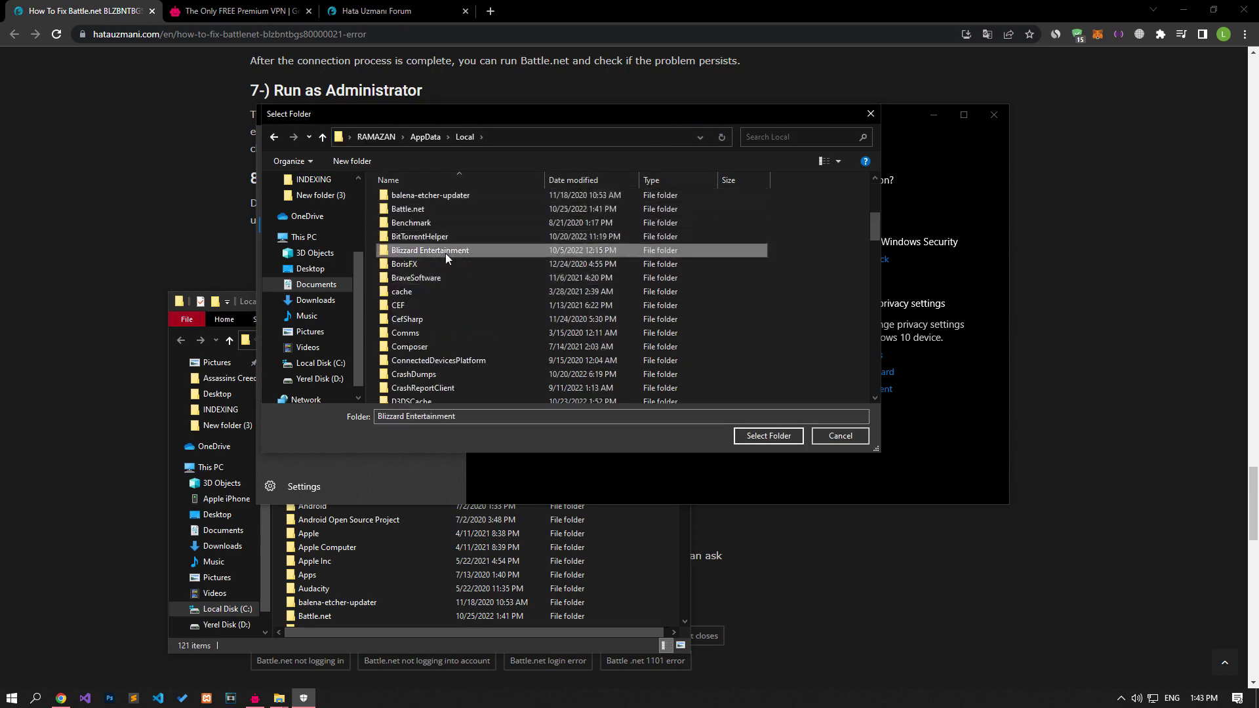
{"action": "left_click", "coordinate": [473, 417]}
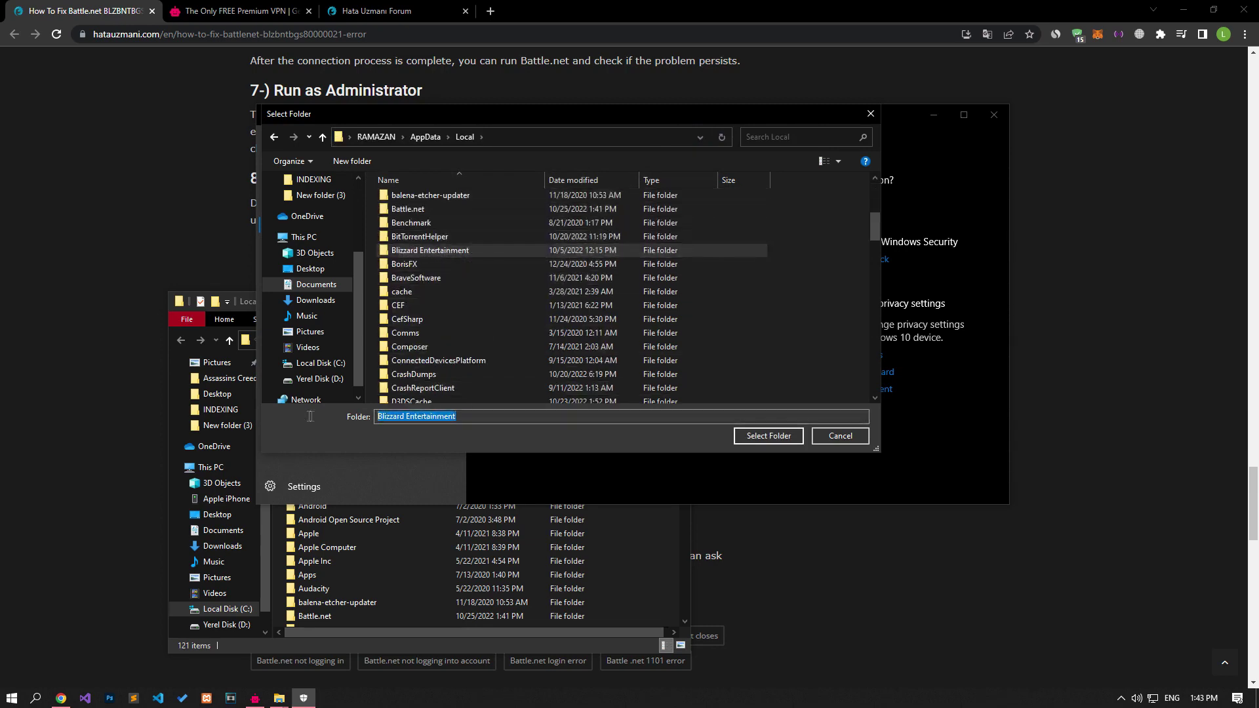
{"action": "left_click", "coordinate": [769, 436]}
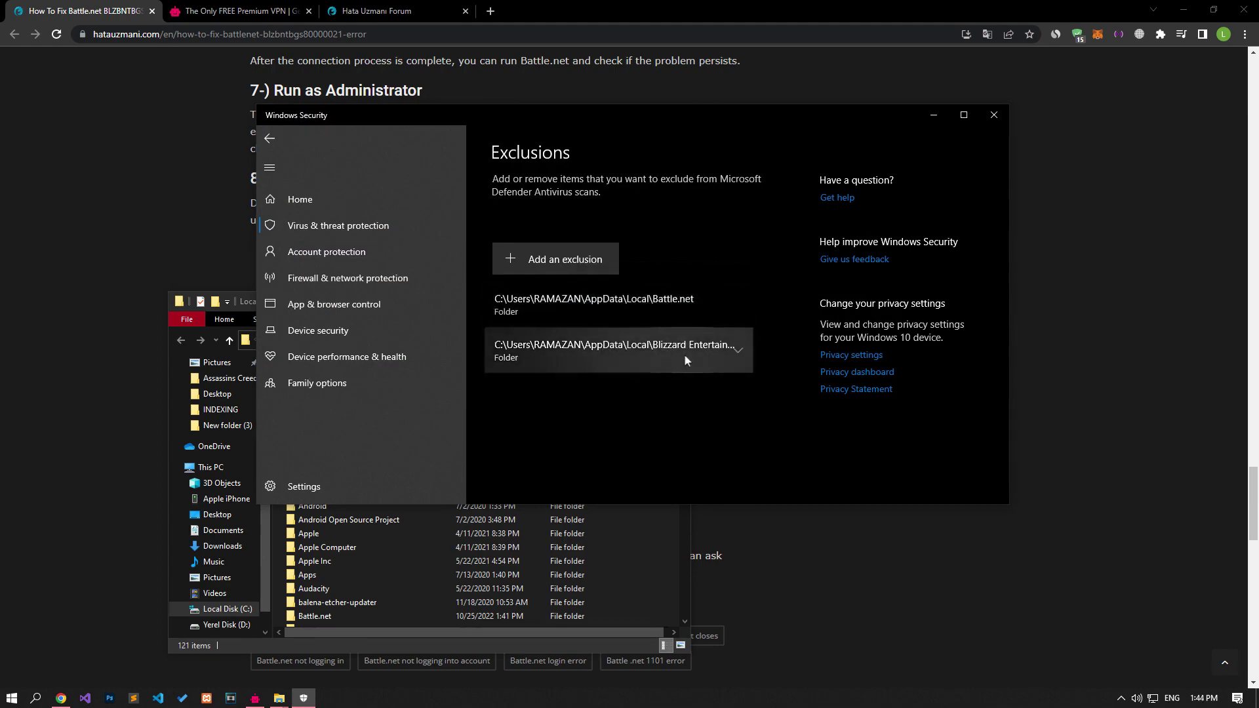
Begin a folder exclusion and copy the AppData\Roaming folder path from Explorer.
{"action": "left_click", "coordinate": [563, 258]}
{"action": "left_click", "coordinate": [544, 301]}
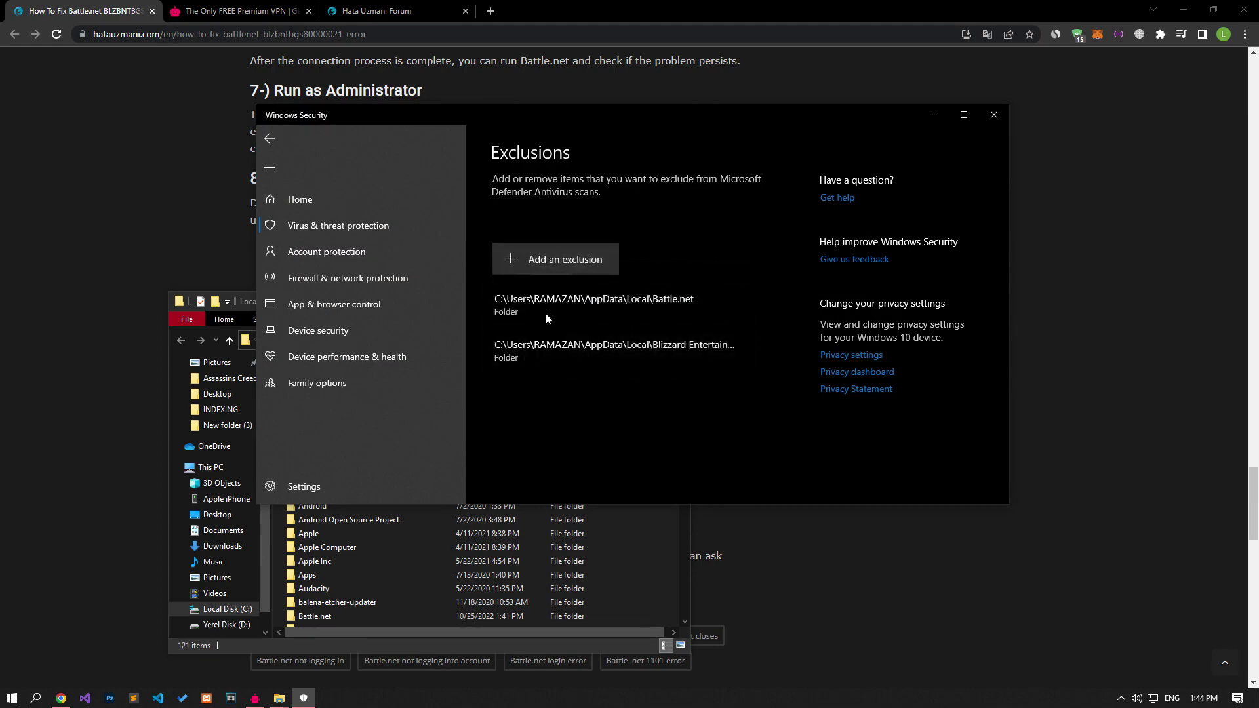
{"action": "left_click", "coordinate": [228, 301]}
{"action": "left_click", "coordinate": [430, 339]}
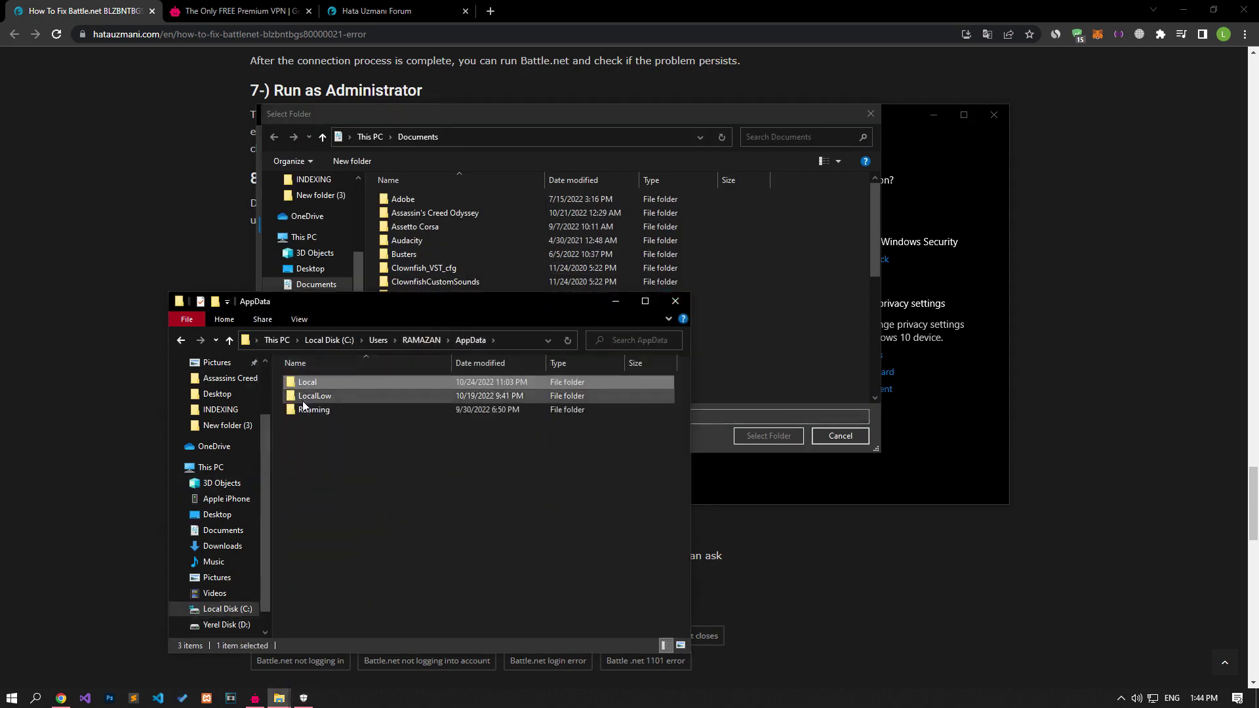
{"action": "left_click", "coordinate": [342, 410]}
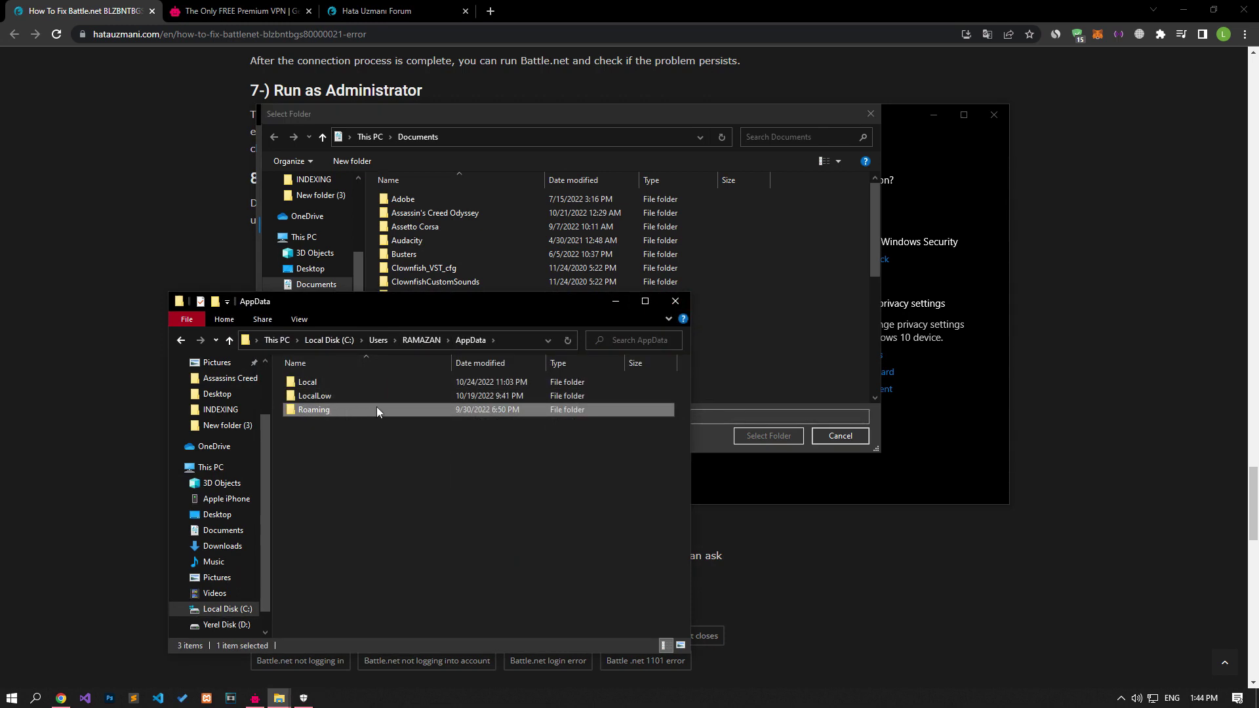
{"action": "double_click", "coordinate": [372, 412]}
{"action": "left_click", "coordinate": [460, 341]}
{"action": "left_click", "coordinate": [516, 341]}
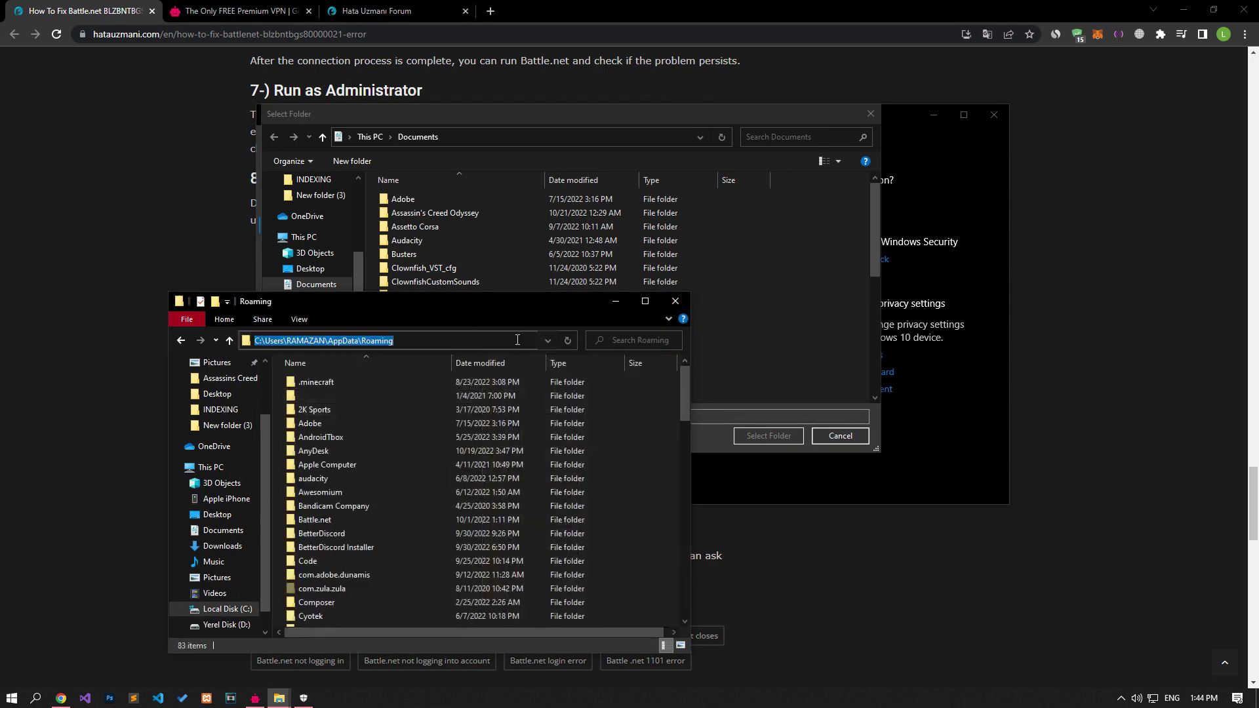
{"action": "right_click", "coordinate": [433, 341]}
{"action": "left_click", "coordinate": [394, 353]}
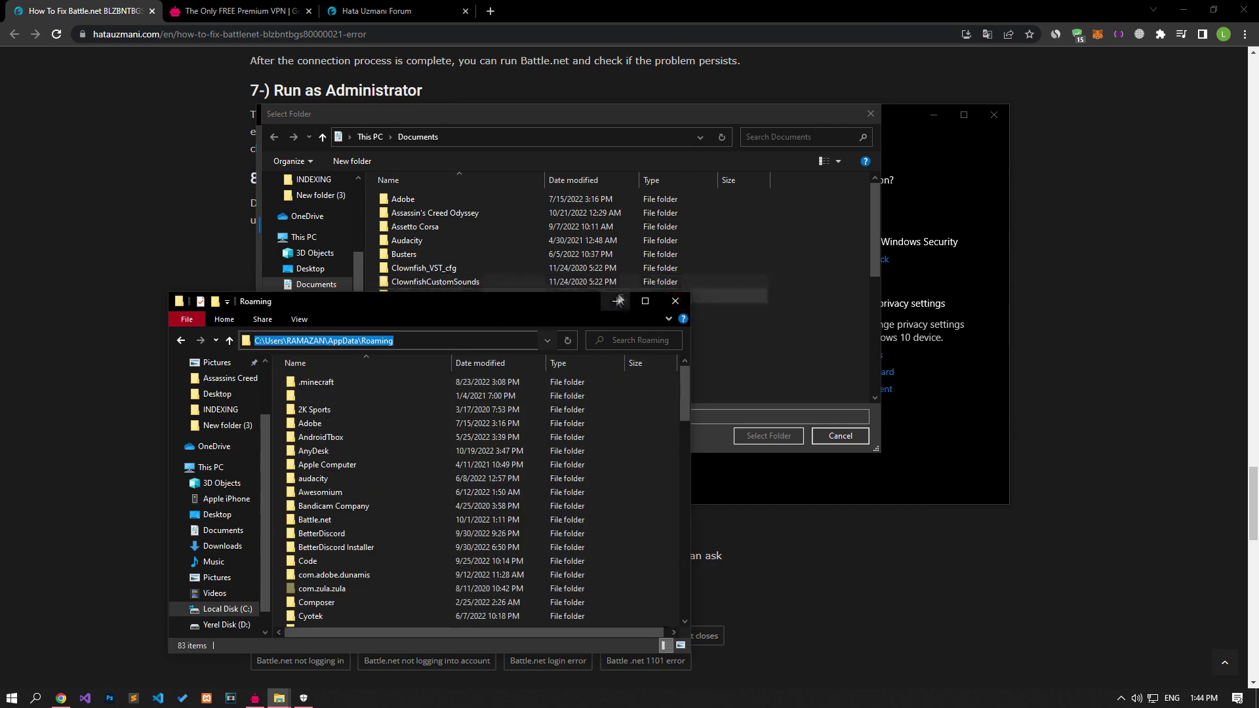
Paste the Roaming path into the folder picker and add C:\Users\RAMAZAN\AppData\Roaming\Battle.net as an exclusion.
{"action": "left_click", "coordinate": [609, 172]}
{"action": "left_click", "coordinate": [547, 138]}
{"action": "right_click", "coordinate": [547, 138]}
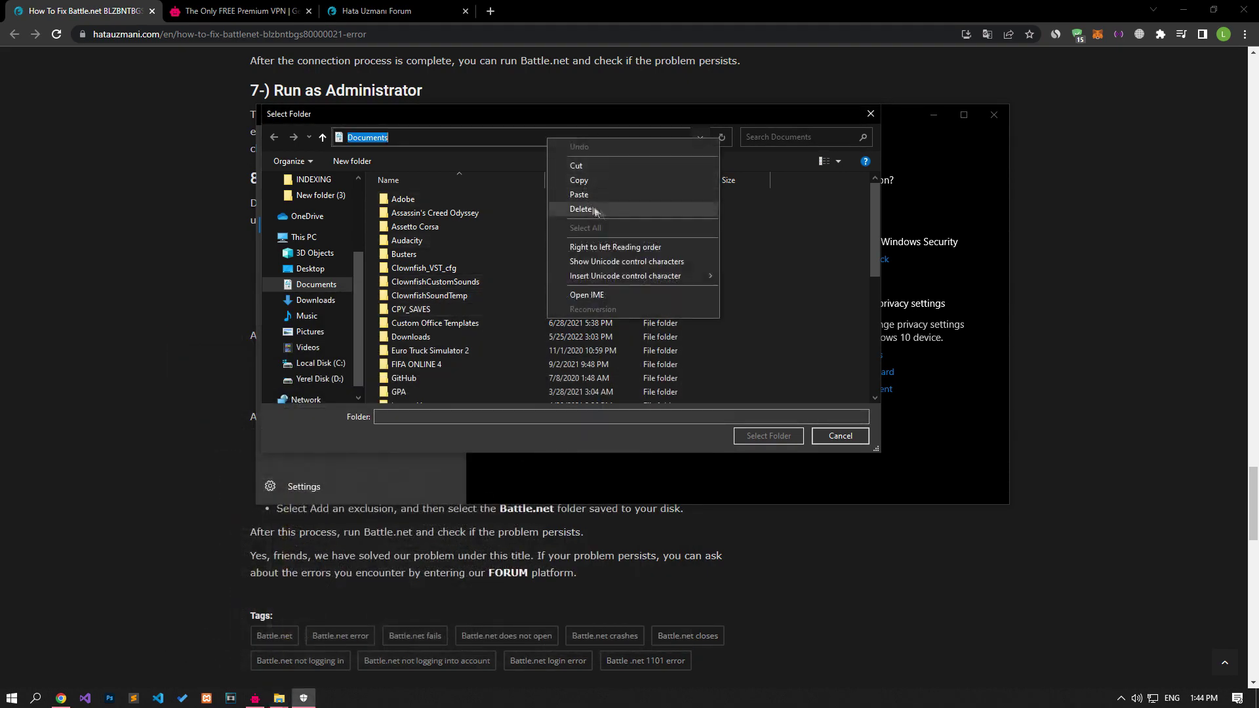
{"action": "left_click", "coordinate": [579, 198]}
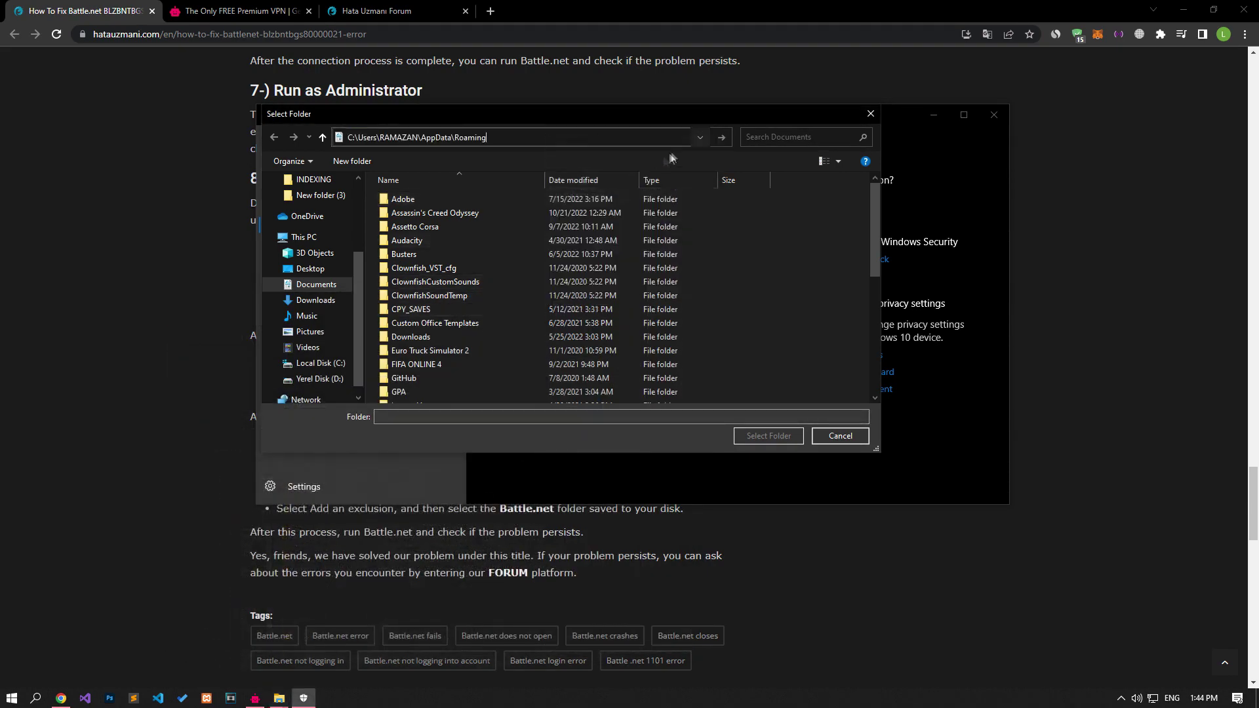
{"action": "left_click", "coordinate": [721, 137]}
{"action": "left_click", "coordinate": [760, 268]}
{"action": "left_click", "coordinate": [591, 323]}
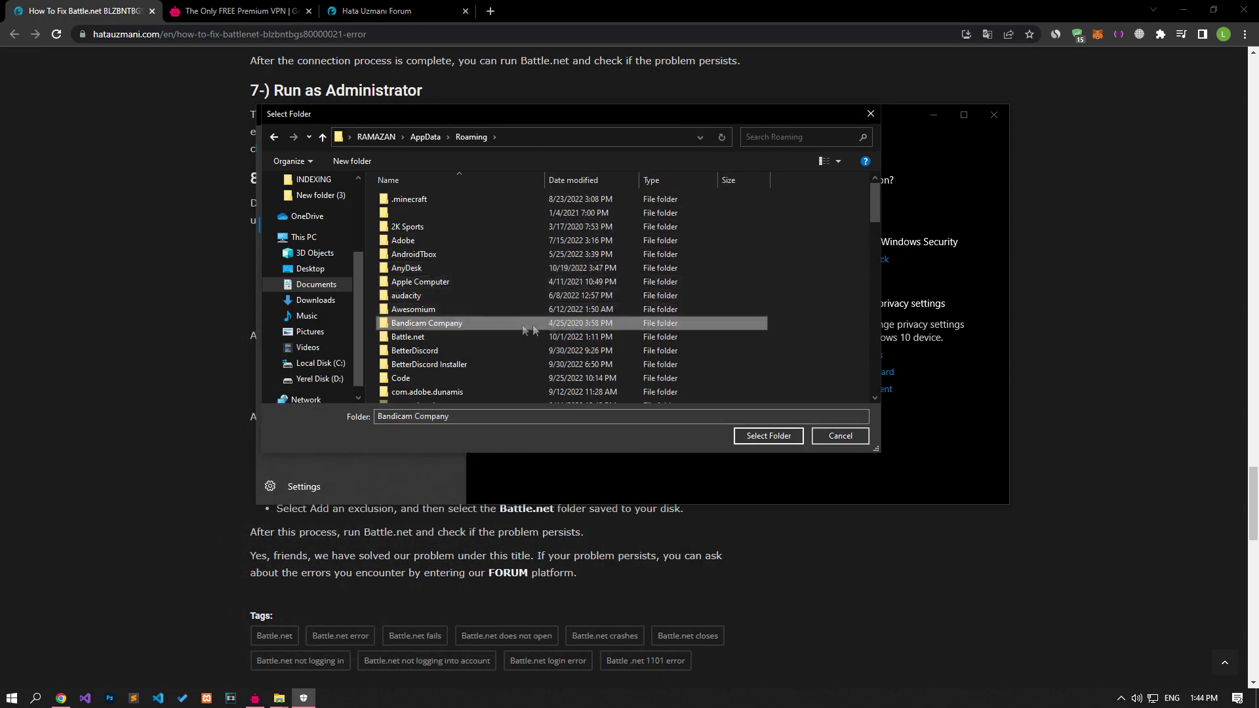
{"action": "left_click", "coordinate": [394, 338]}
{"action": "left_click", "coordinate": [394, 416]}
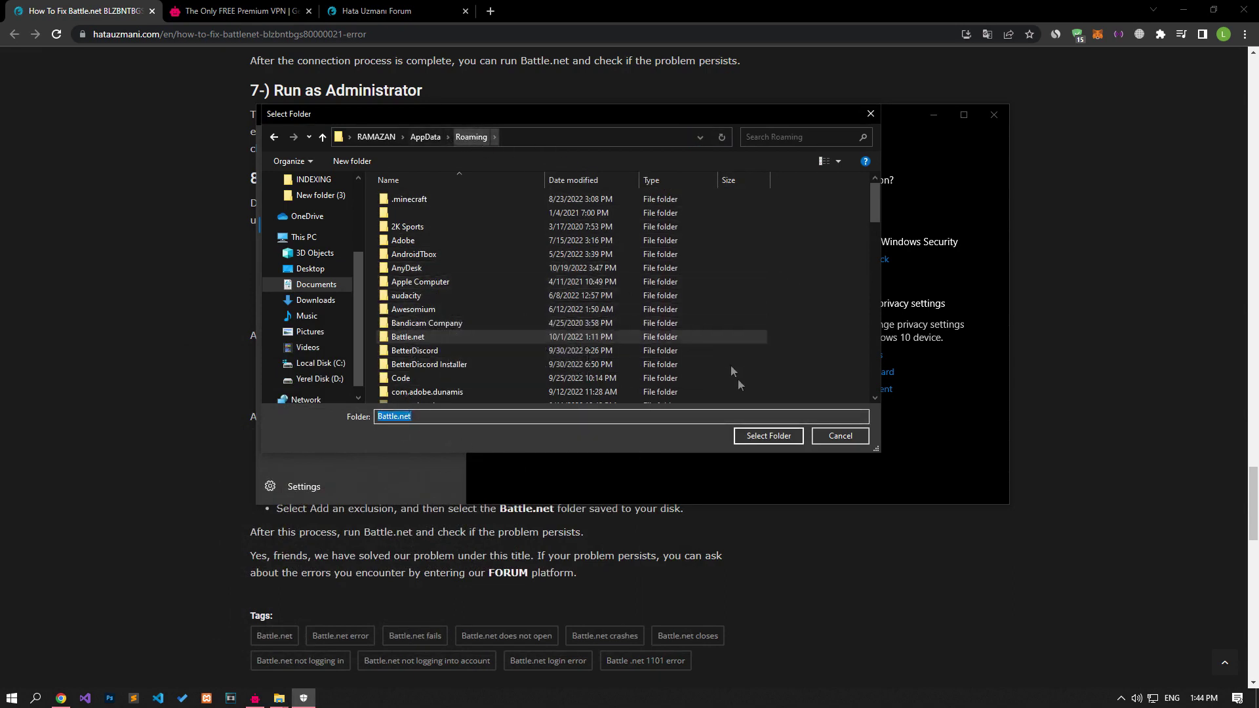
{"action": "left_click", "coordinate": [767, 436]}
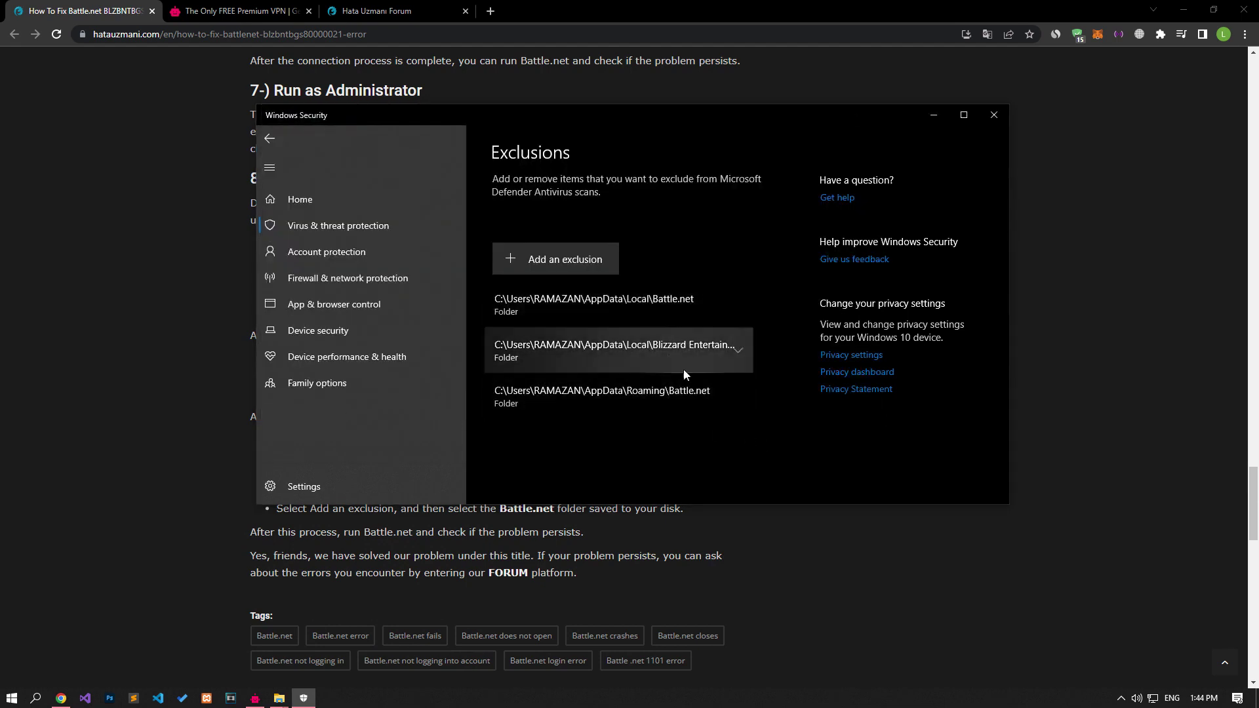
Close Windows Security, review processes in Task Manager, then bring back the New folder (3) window.
{"action": "left_click", "coordinate": [997, 119]}
{"action": "right_click", "coordinate": [788, 697]}
{"action": "left_click", "coordinate": [774, 655]}
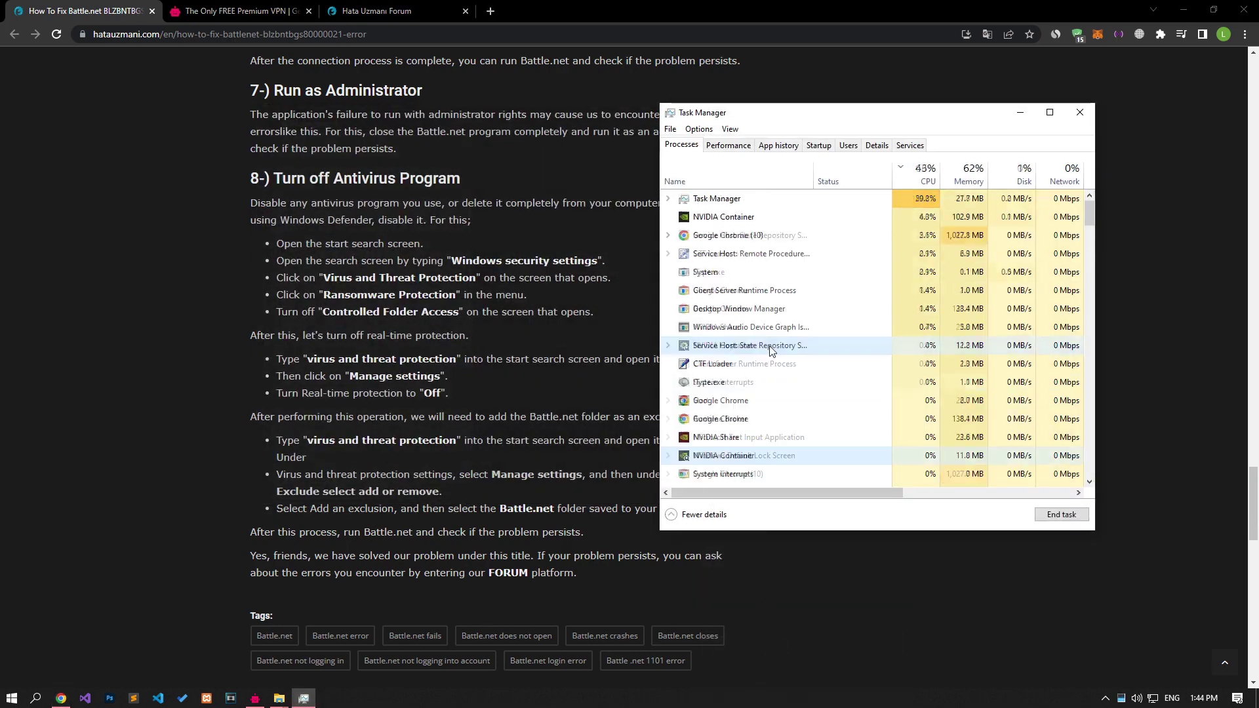
{"action": "scroll", "coordinate": [770, 349], "scroll_direction": "down", "scroll_amount": 10}
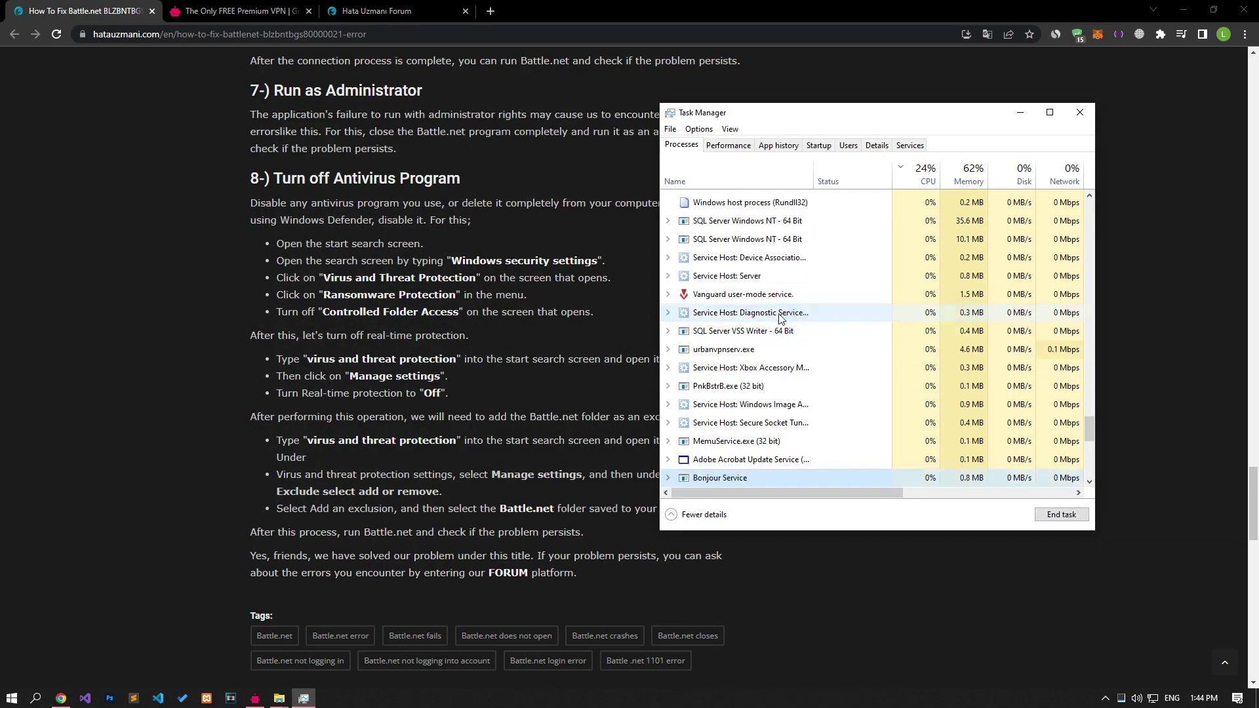
{"action": "scroll", "coordinate": [778, 307], "scroll_direction": "down", "scroll_amount": 3}
{"action": "left_click", "coordinate": [747, 359]}
{"action": "left_click_drag", "start_coordinate": [1089, 442], "coordinate": [1089, 228]}
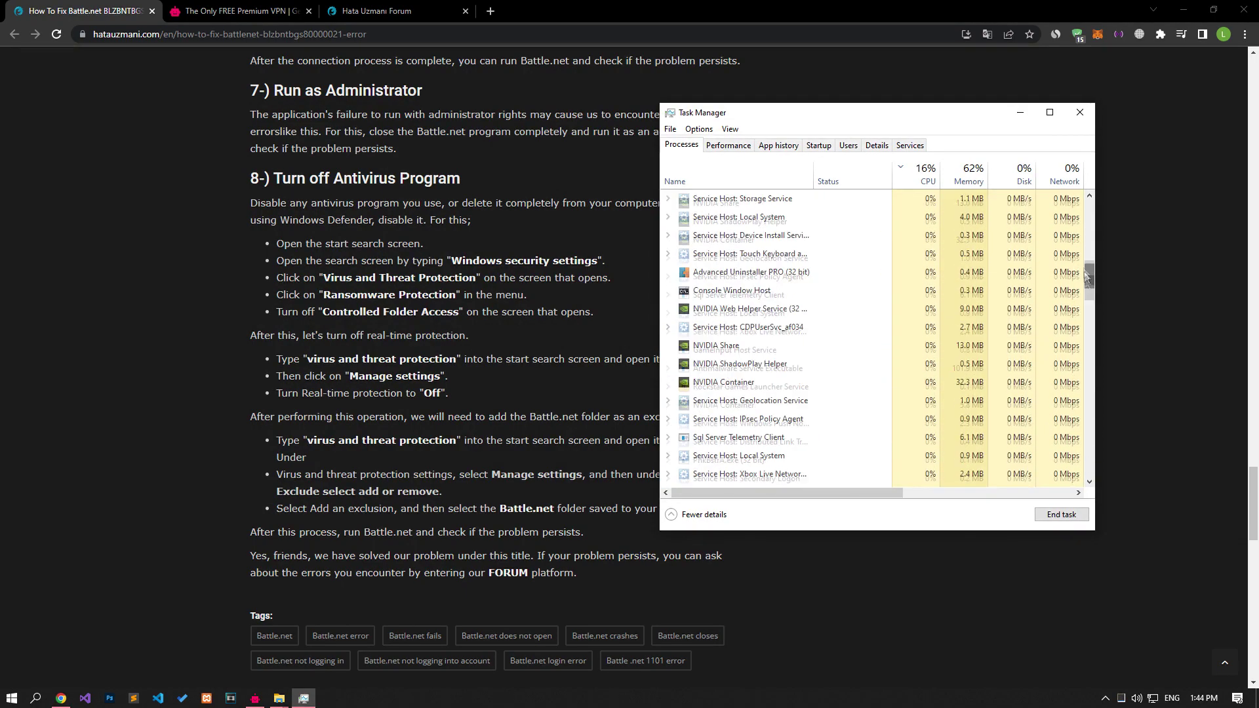
{"action": "left_click", "coordinate": [1078, 112]}
{"action": "mouse_move", "coordinate": [280, 698]}
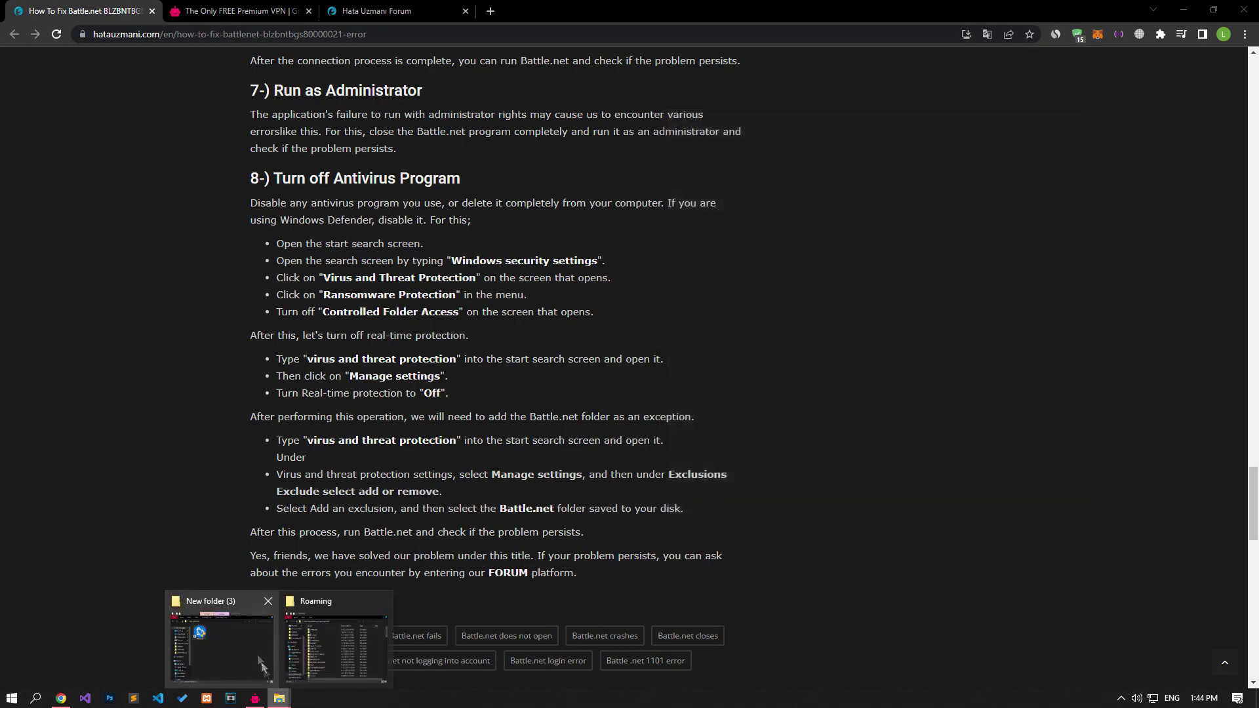
{"action": "left_click", "coordinate": [222, 645]}
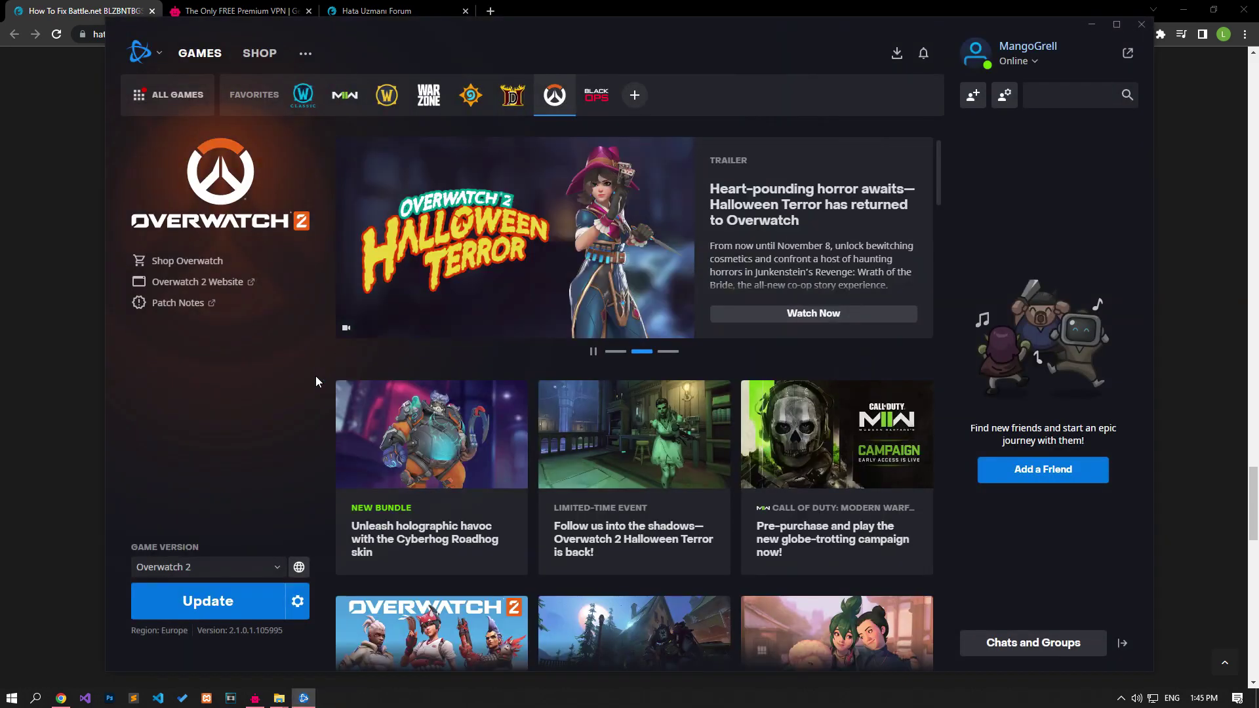
Minimize the Battle.net launcher to return to the Hata Uzmanı fix guide.
{"action": "left_click", "coordinate": [91, 392]}
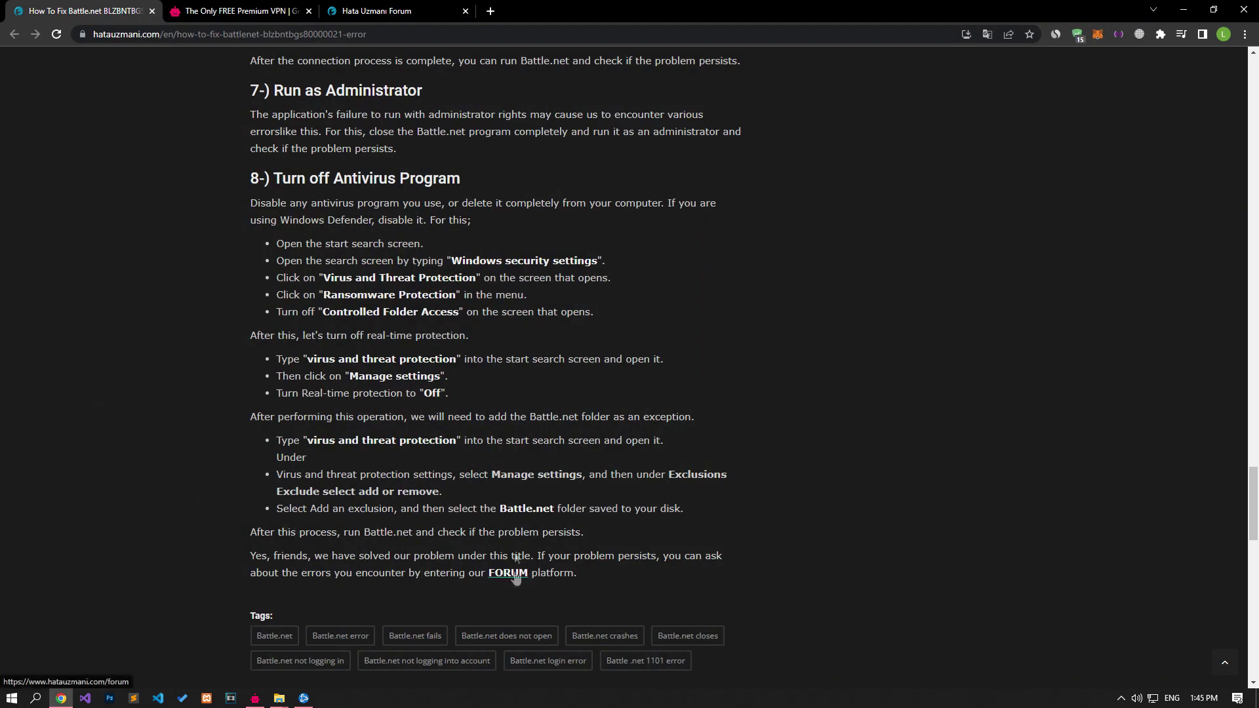
On the Hata Uzmani Forum tab, choose Post thread... to show the posting sections.
{"action": "left_click", "coordinate": [394, 11]}
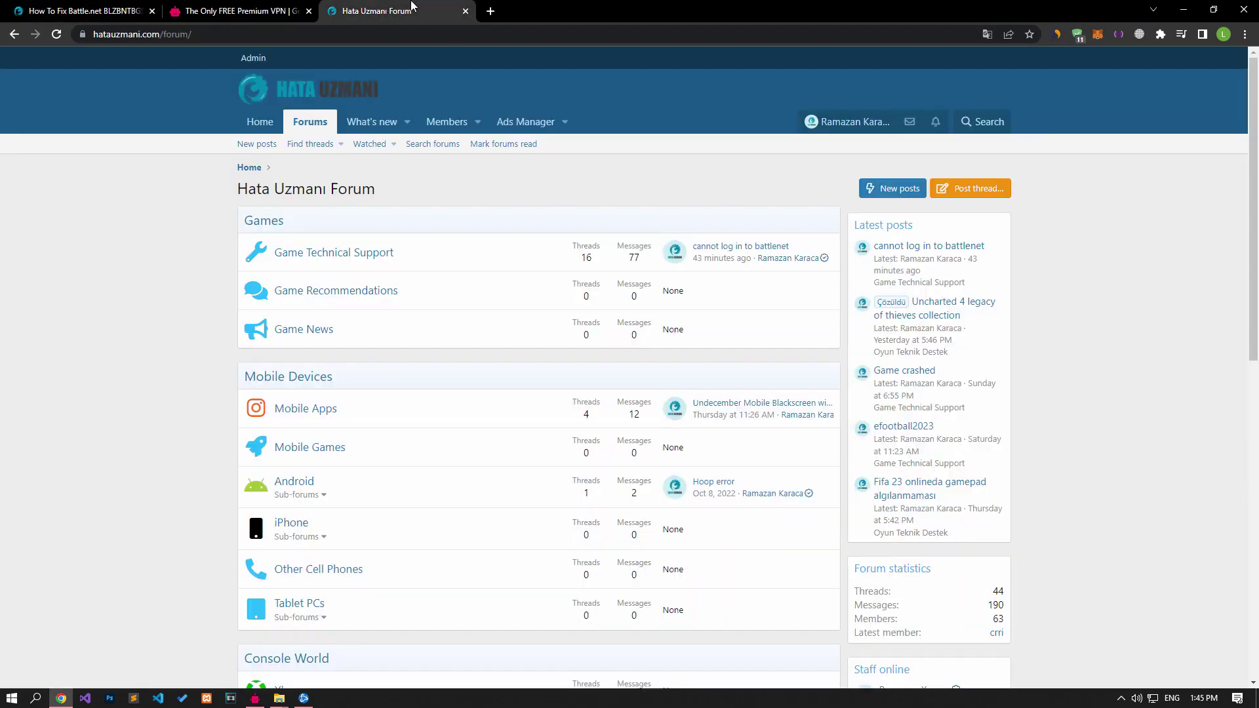
{"action": "left_click", "coordinate": [969, 188]}
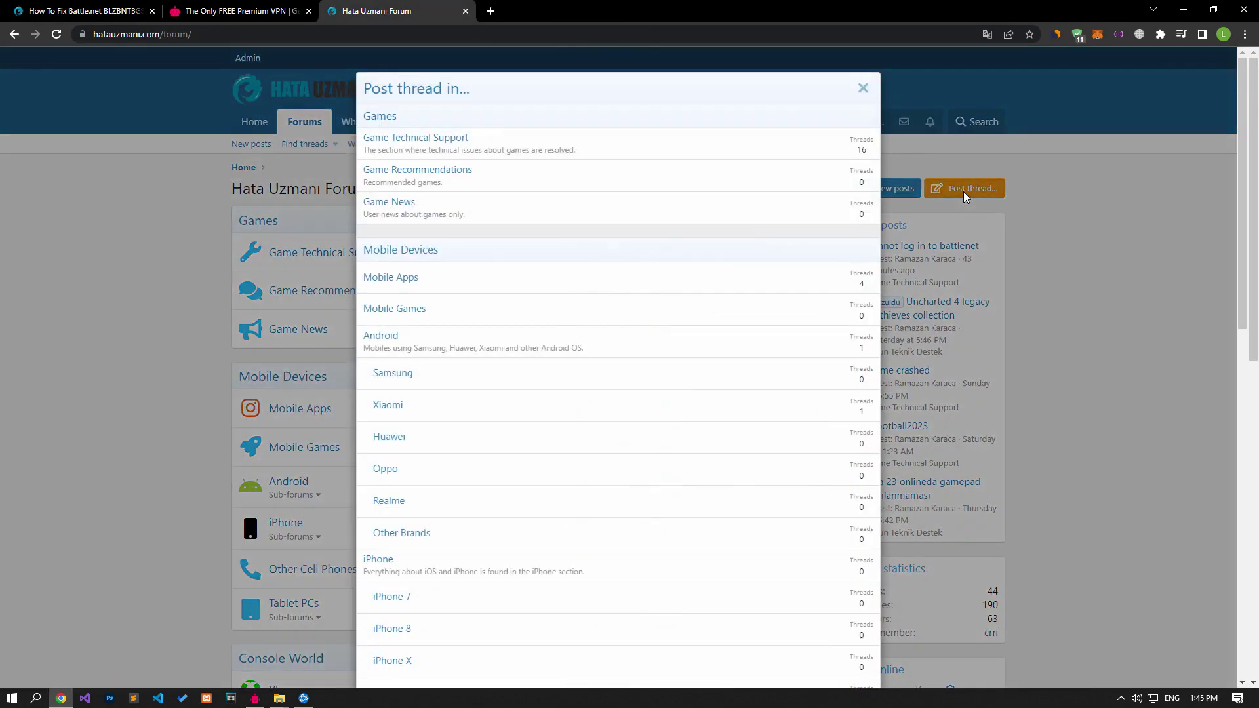